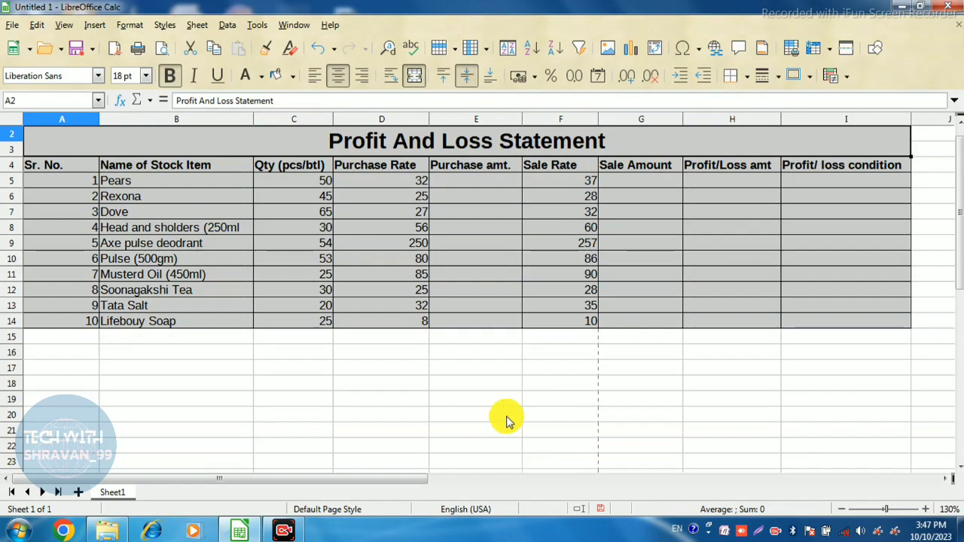
Step: Examine the Profit And Loss Statement table's columns, from stock item, quantity and rates through to the amount and profit/loss condition columns
{"action": "left_click", "coordinate": [385, 163]}
{"action": "left_click", "coordinate": [382, 147]}
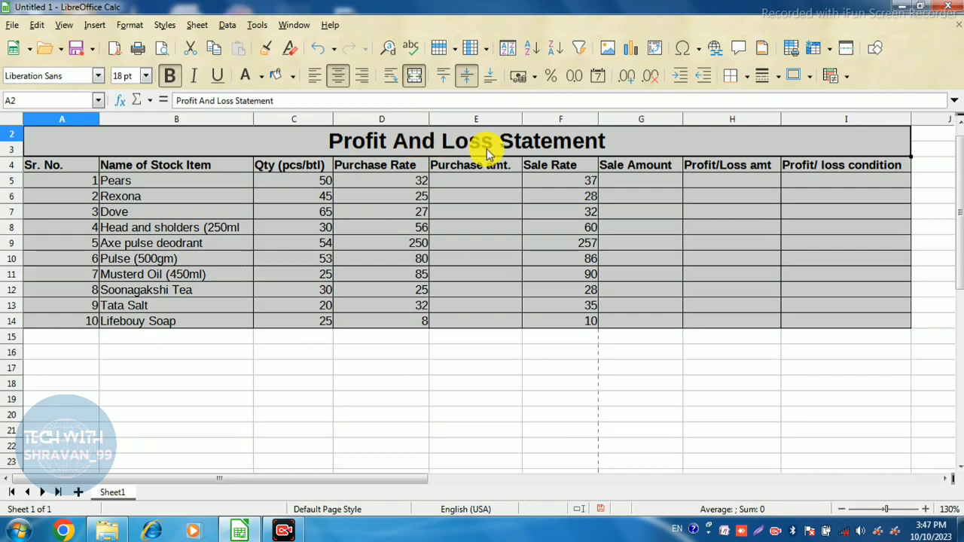
{"action": "left_click", "coordinate": [462, 182]}
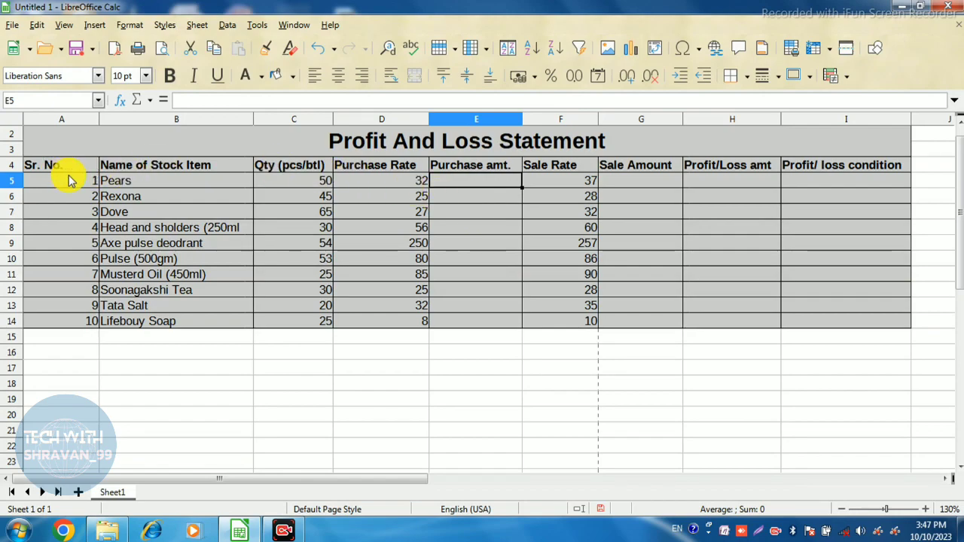
{"action": "left_click", "coordinate": [192, 183]}
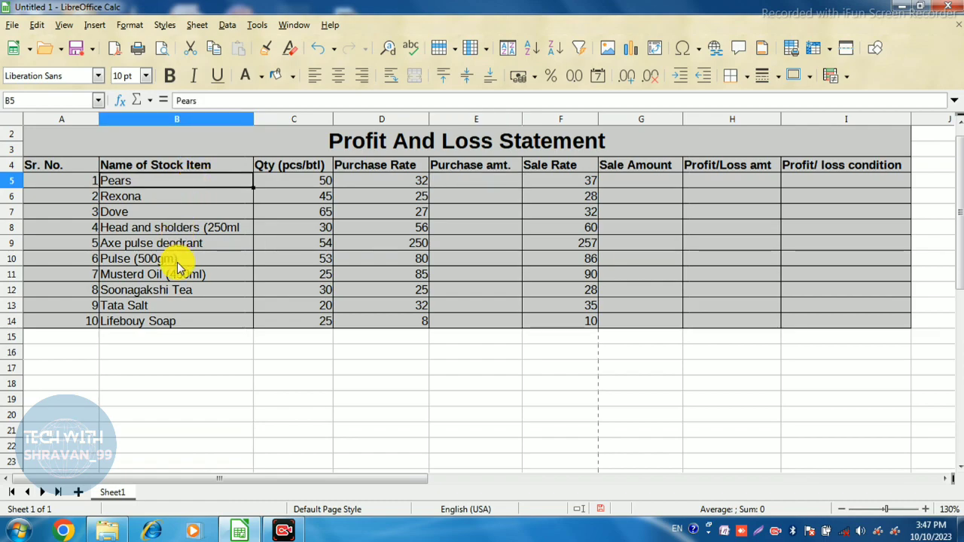
{"action": "left_click", "coordinate": [292, 181]}
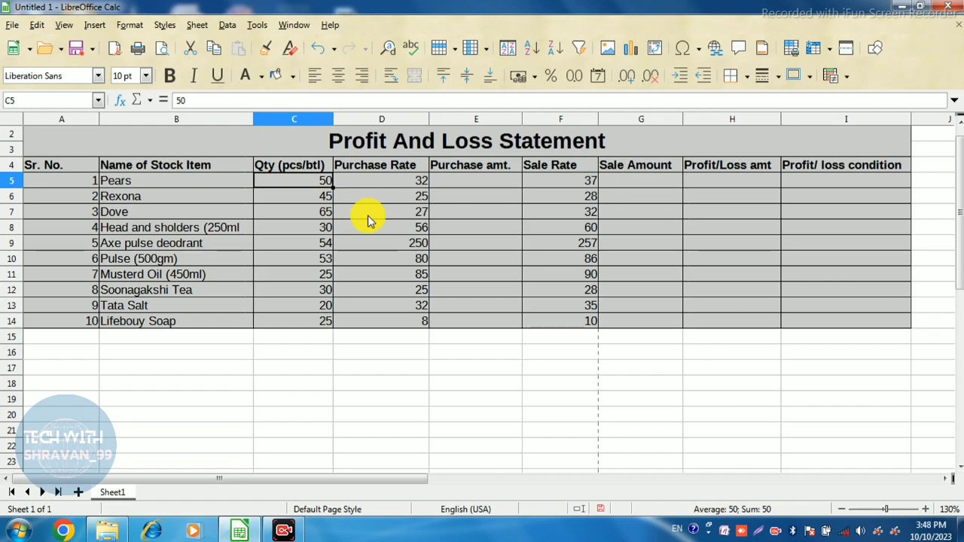
{"action": "left_click", "coordinate": [386, 179]}
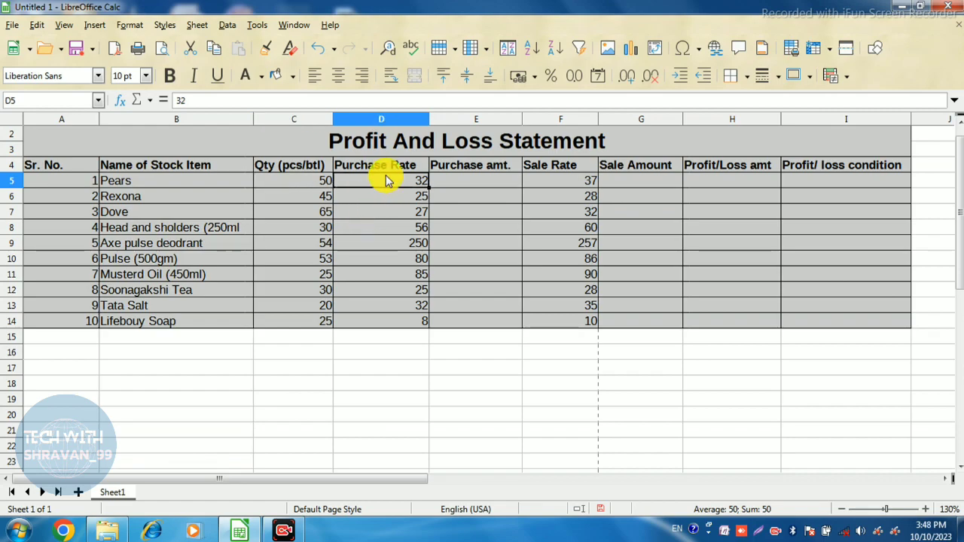
{"action": "left_click", "coordinate": [386, 166]}
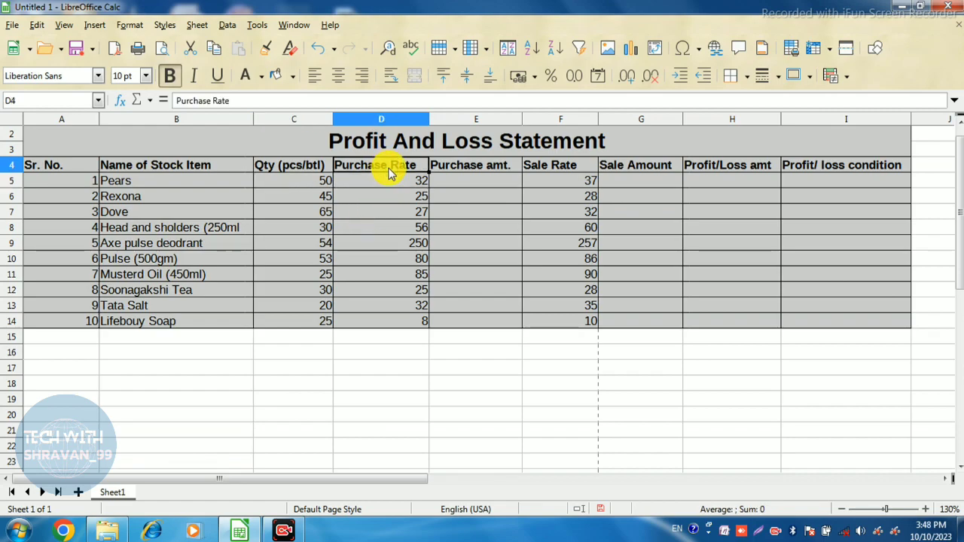
{"action": "left_click", "coordinate": [461, 181]}
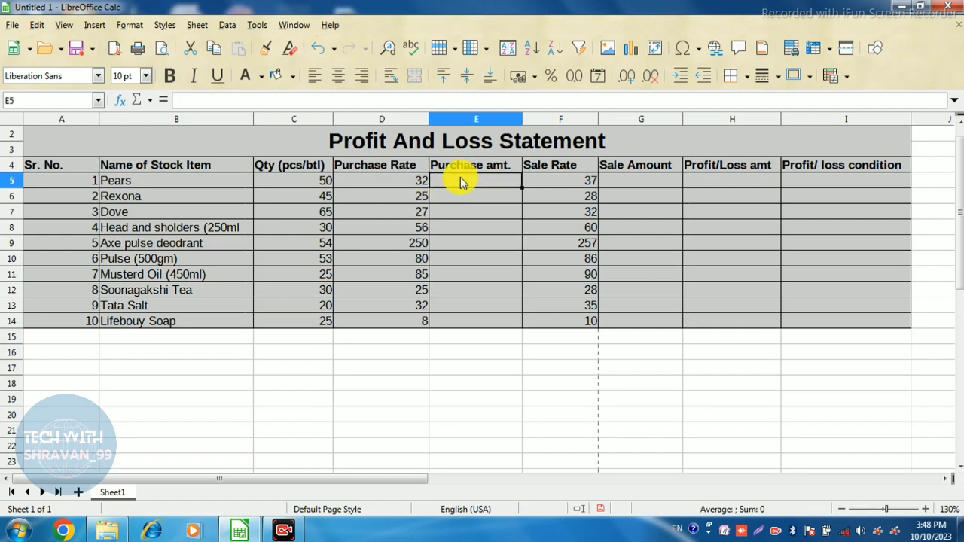
{"action": "left_click", "coordinate": [540, 183]}
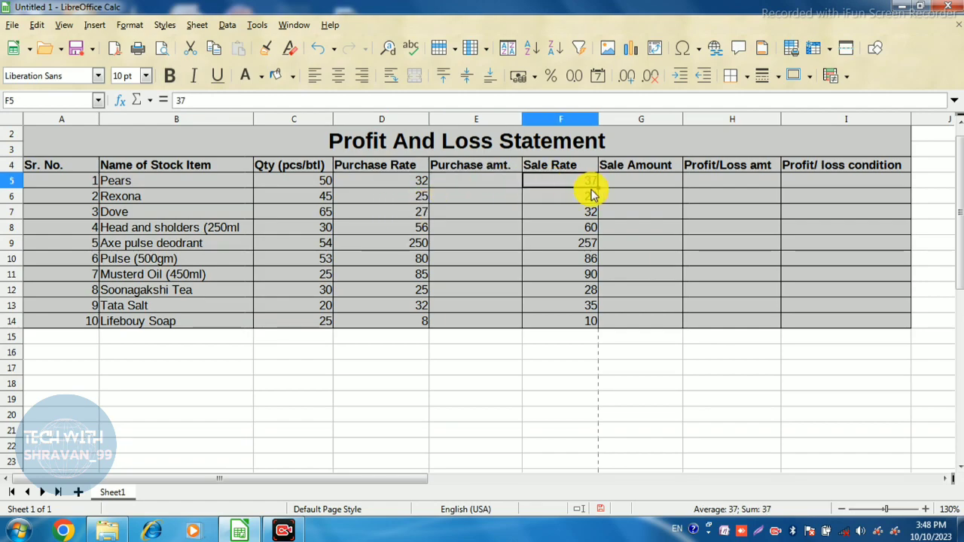
{"action": "left_click", "coordinate": [627, 182]}
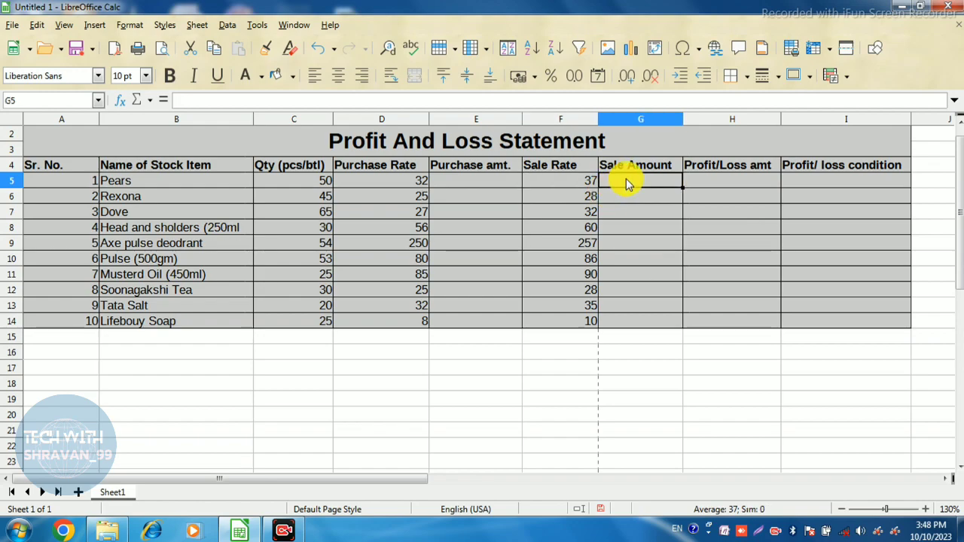
{"action": "left_click", "coordinate": [708, 186]}
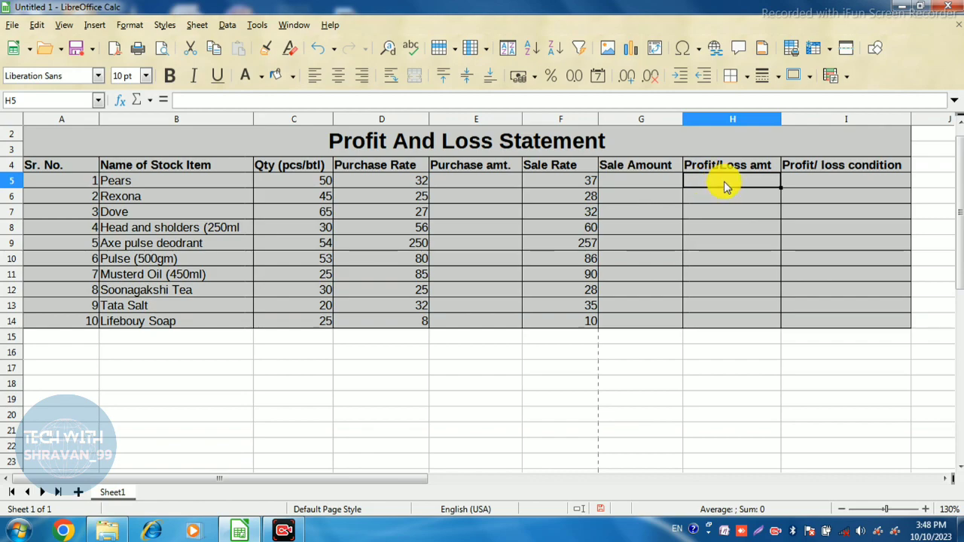
{"action": "left_click", "coordinate": [803, 190]}
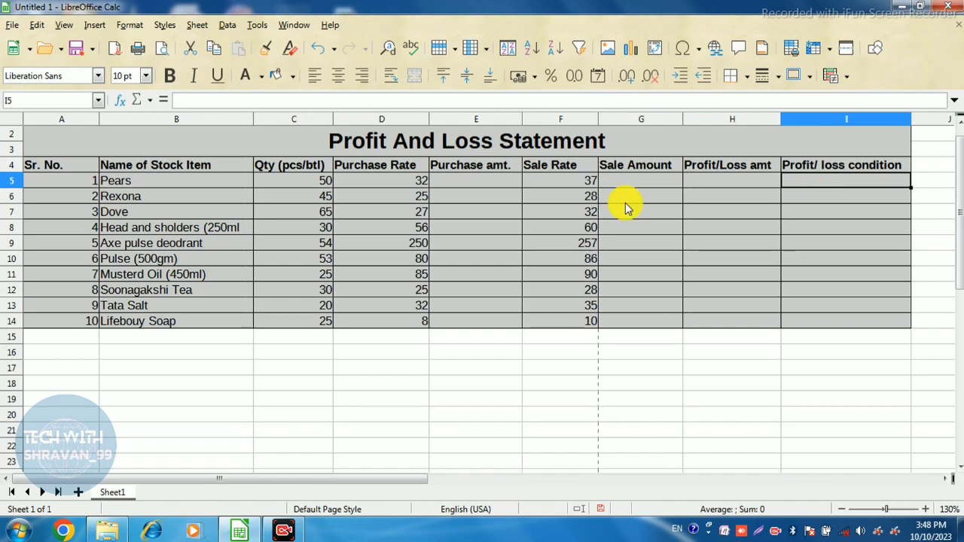
Step: Calculate the Pears purchase amount in E5 by multiplying quantity and purchase rate with the formula =PRODUCT(C5:D5)
{"action": "left_click", "coordinate": [480, 184]}
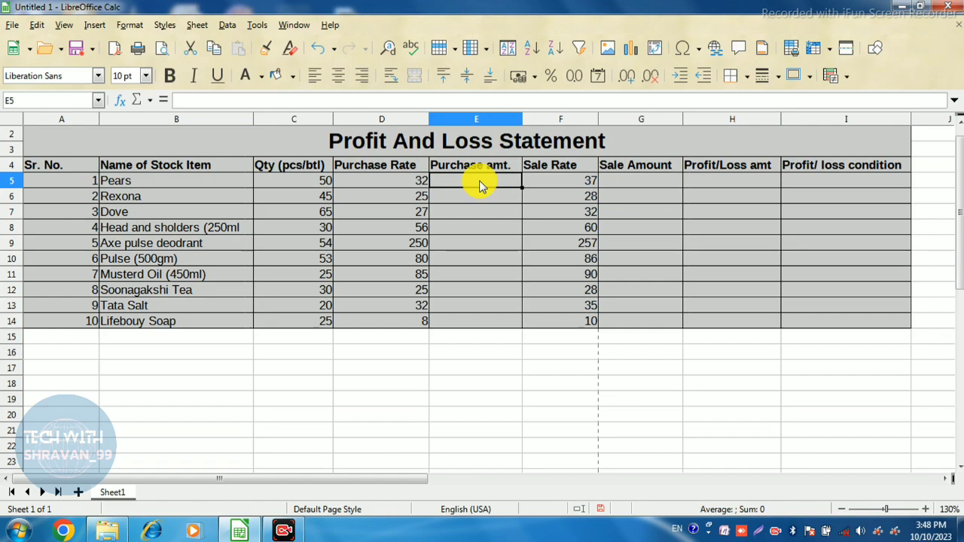
{"action": "type", "text": "=pro"}
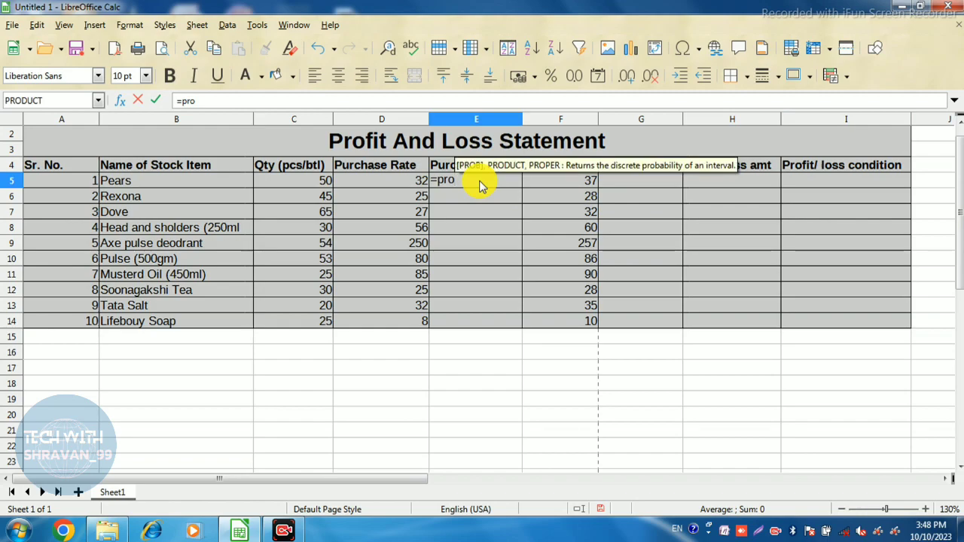
{"action": "type", "text": "duct"}
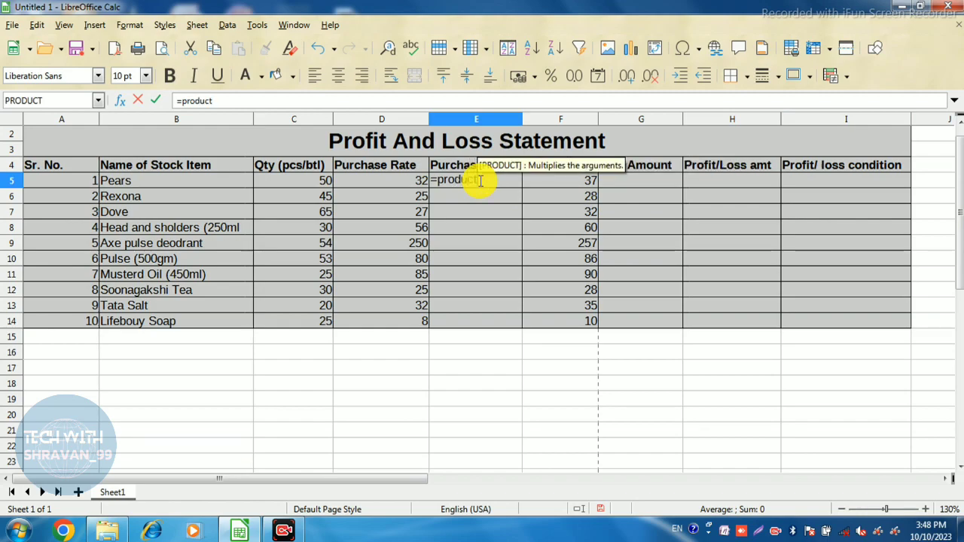
{"action": "type", "text": "("}
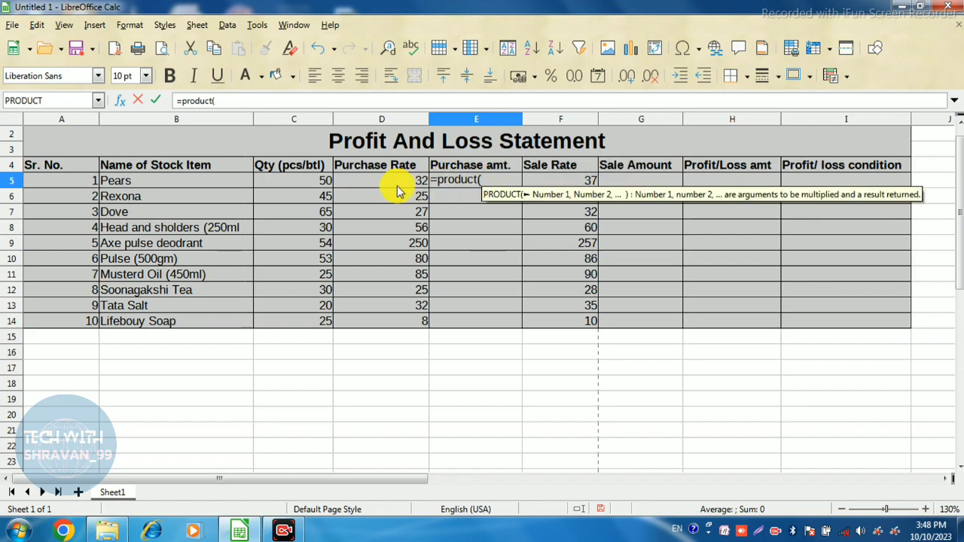
{"action": "left_click", "coordinate": [298, 184]}
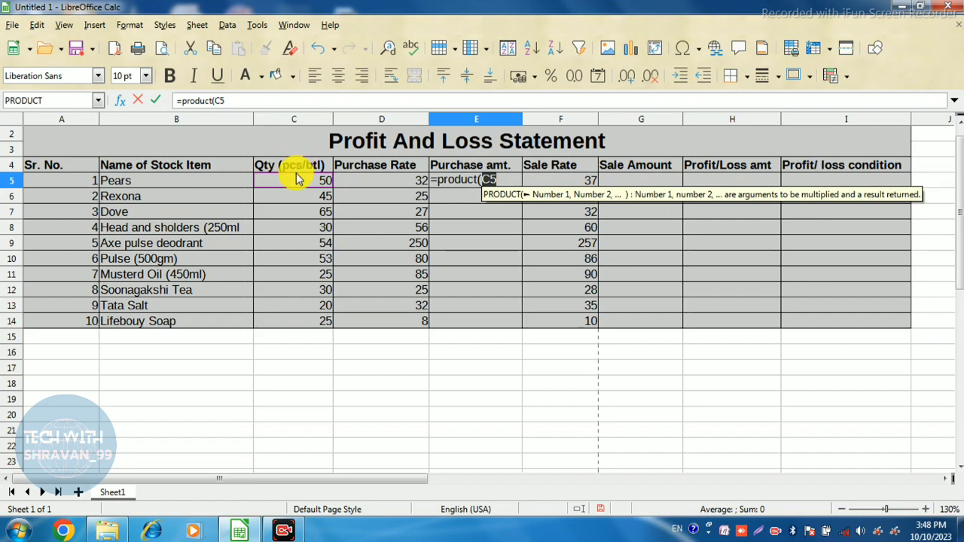
{"action": "left_click", "coordinate": [381, 185]}
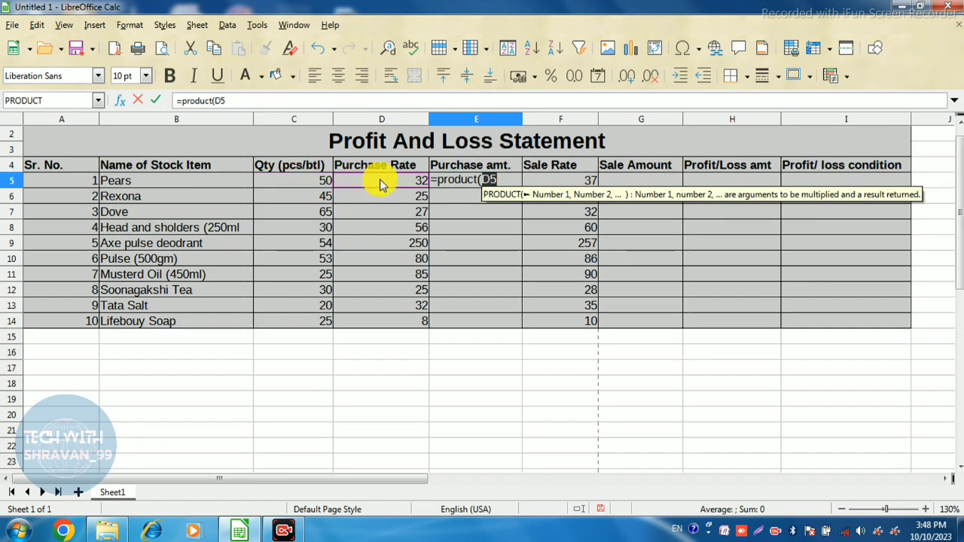
{"action": "left_click", "coordinate": [297, 189]}
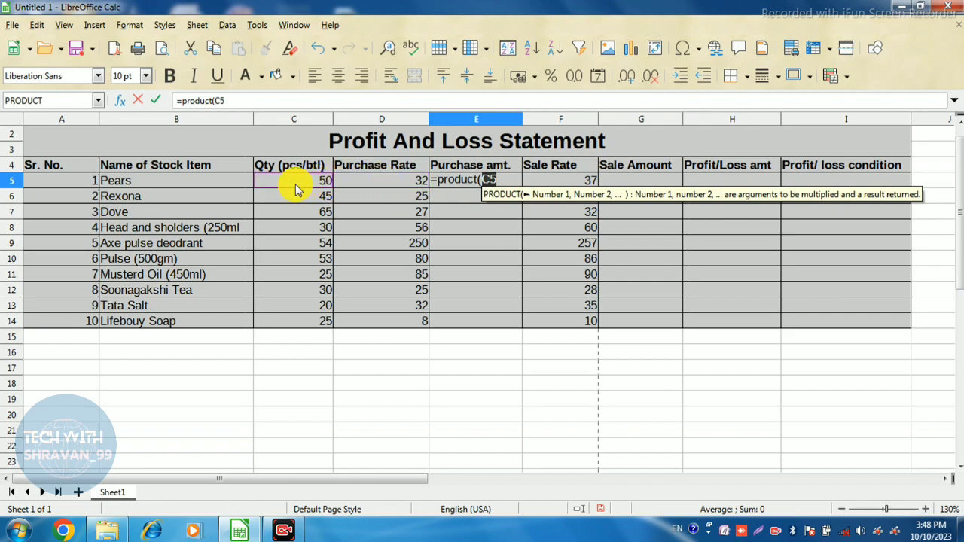
{"action": "left_click", "coordinate": [360, 187]}
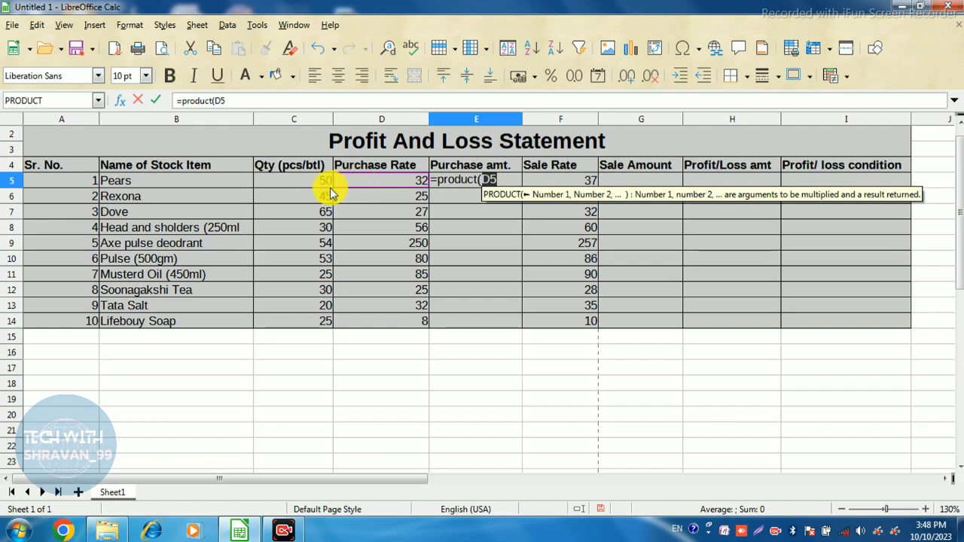
{"action": "left_click_drag", "start_coordinate": [295, 185], "coordinate": [348, 181]}
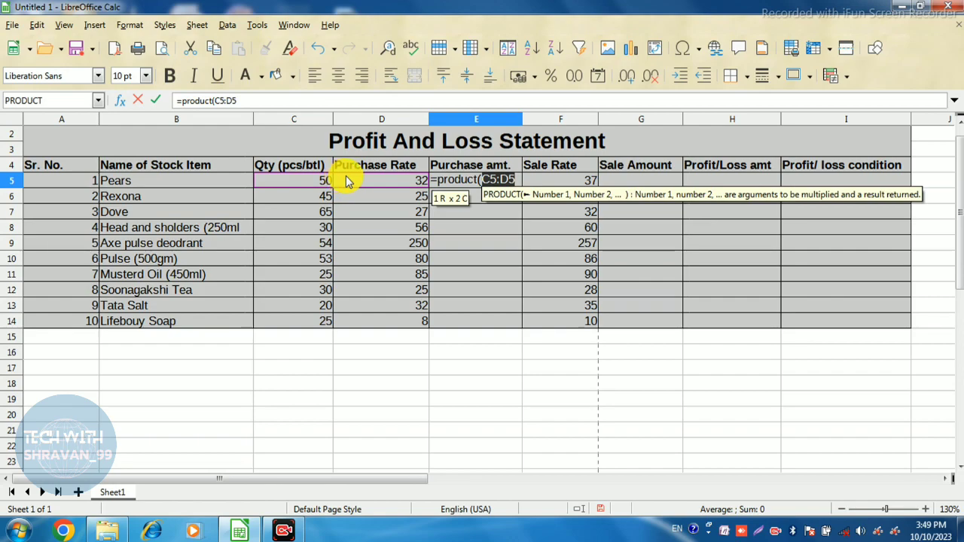
{"action": "type", "text": ")"}
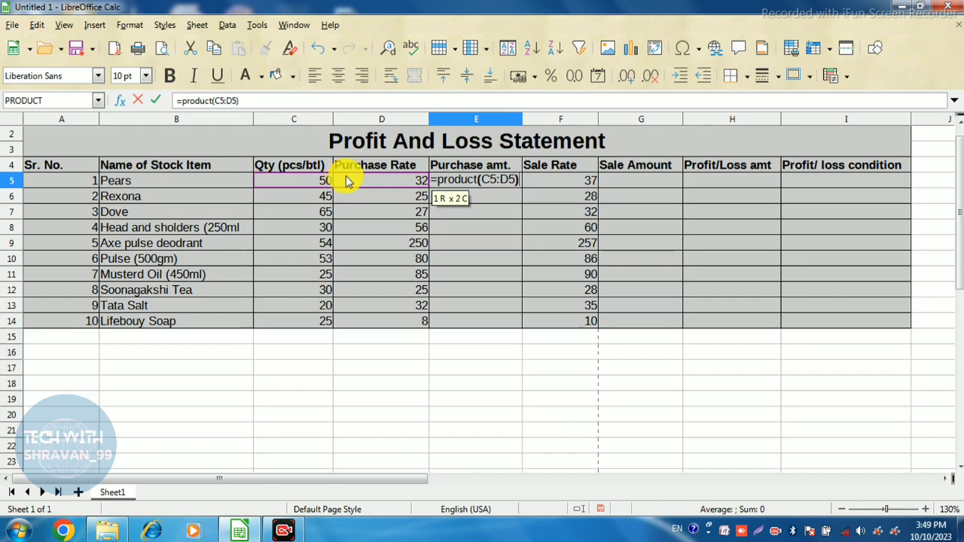
{"action": "key", "text": "Return"}
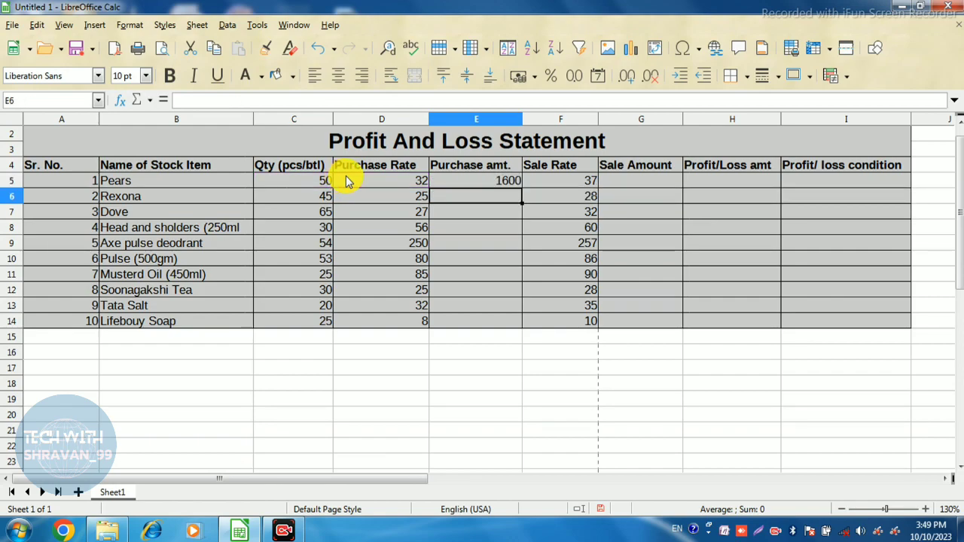
{"action": "left_click", "coordinate": [456, 181]}
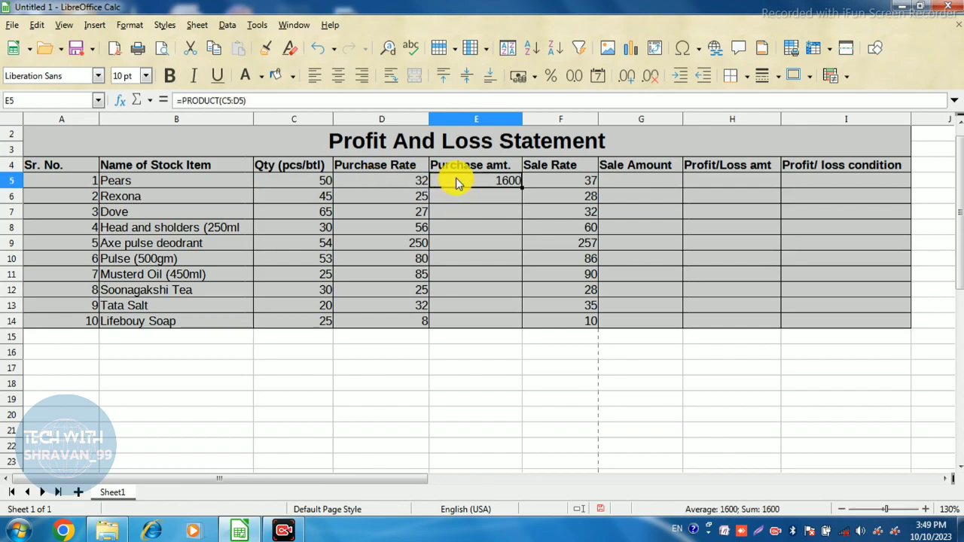
Step: Calculate the Pears sale amount in G5 by multiplying quantity and sale rate with the formula =PRODUCT(C5,F5)
{"action": "left_click", "coordinate": [549, 188]}
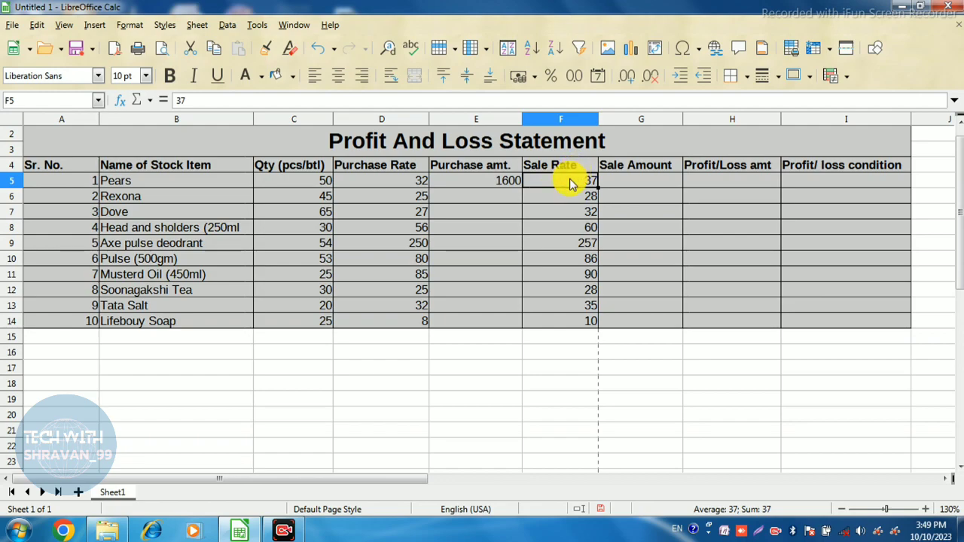
{"action": "left_click", "coordinate": [611, 183]}
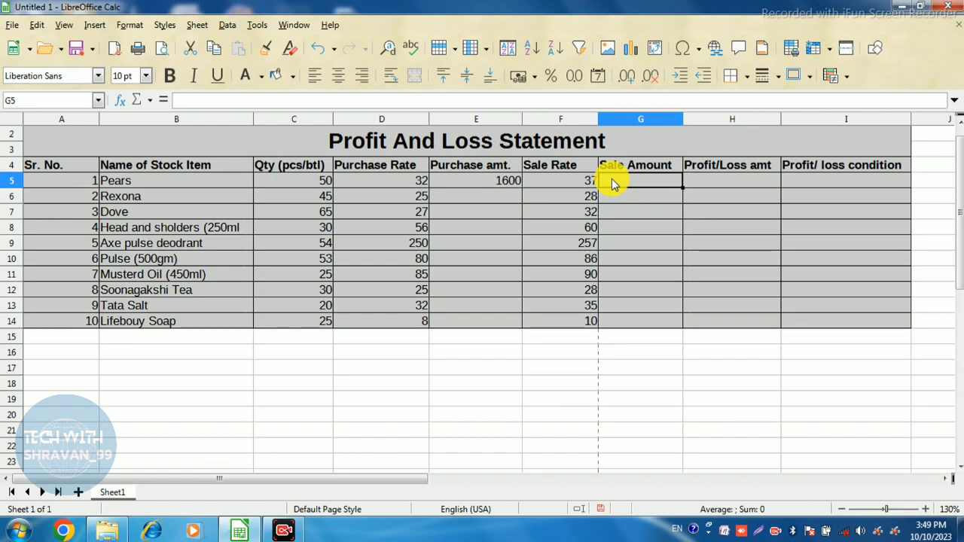
{"action": "type", "text": "="}
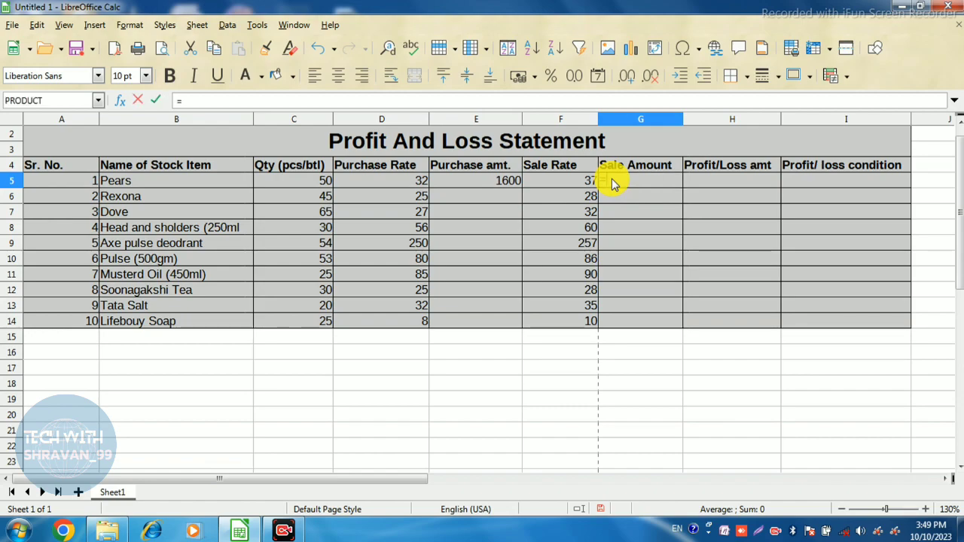
{"action": "type", "text": "roduct"}
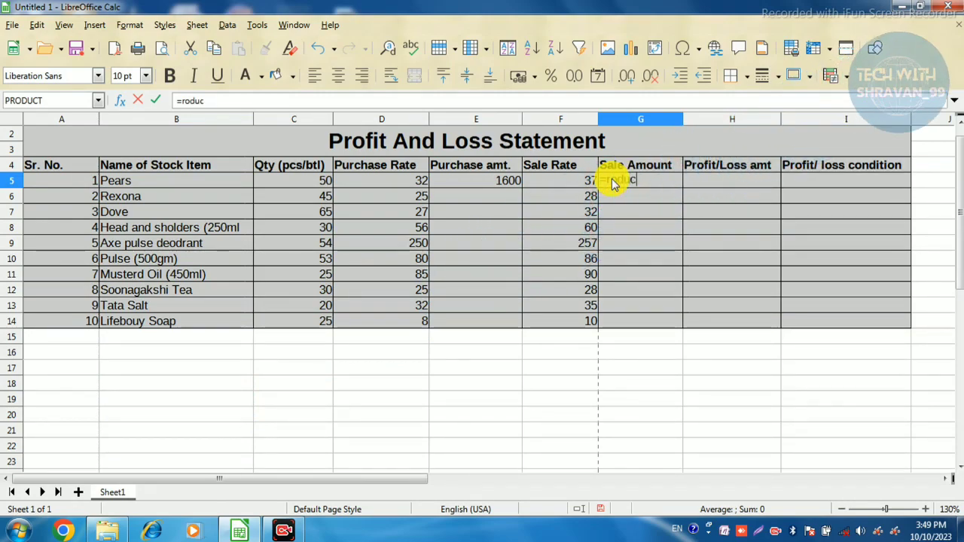
{"action": "key", "text": "BackSpace"}
{"action": "key", "text": "BackSpace"}
{"action": "key", "text": "BackSpace"}
{"action": "key", "text": "BackSpace"}
{"action": "key", "text": "BackSpace"}
{"action": "key", "text": "BackSpace"}
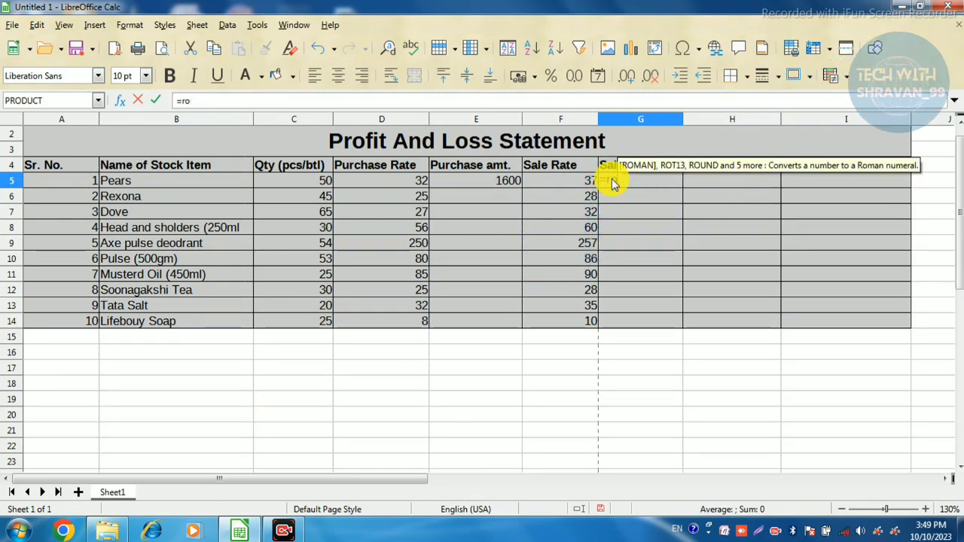
{"action": "type", "text": "p"}
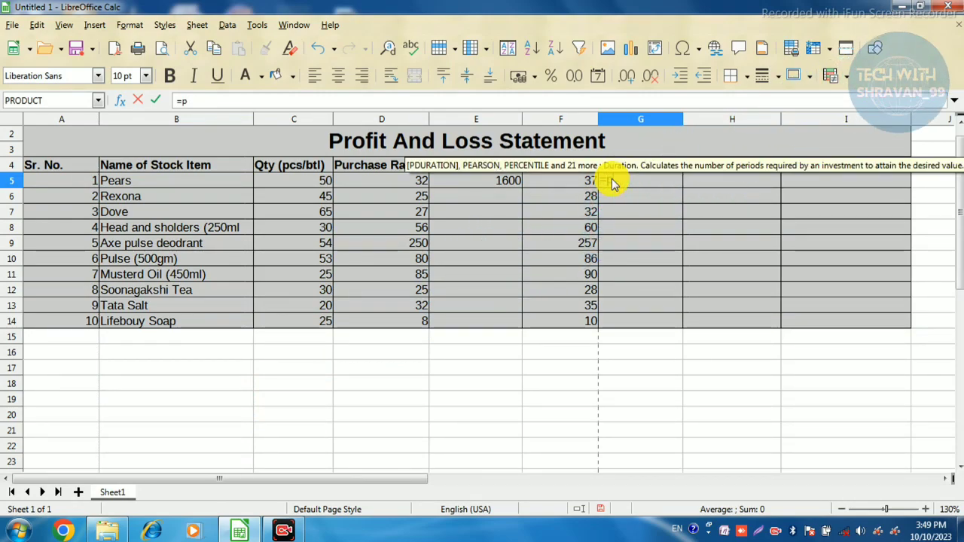
{"action": "type", "text": "roduct("}
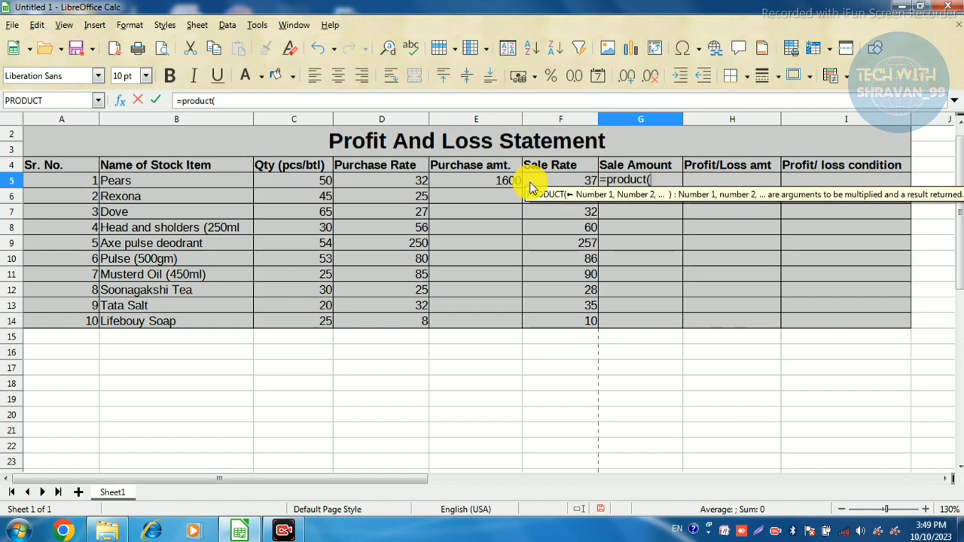
{"action": "left_click", "coordinate": [286, 188]}
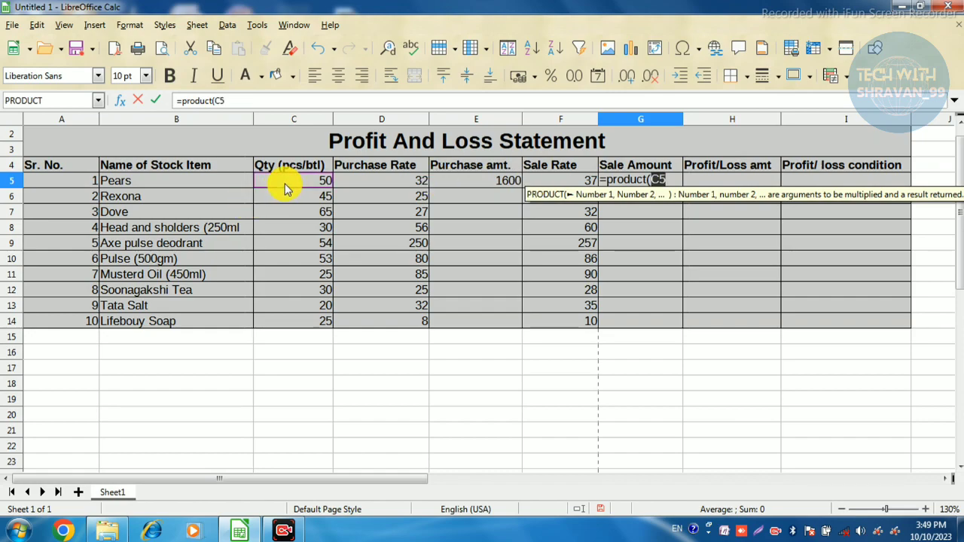
{"action": "type", "text": ","}
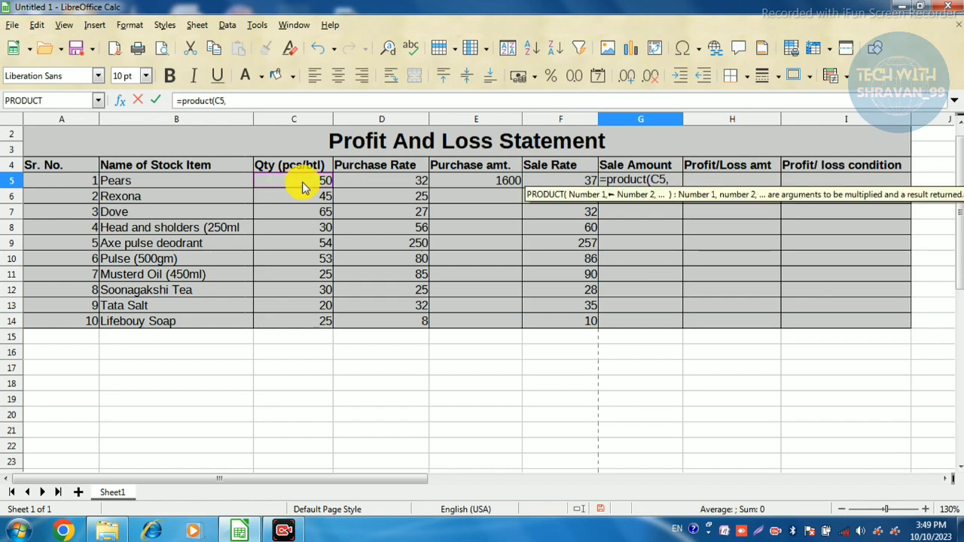
{"action": "left_click", "coordinate": [556, 184]}
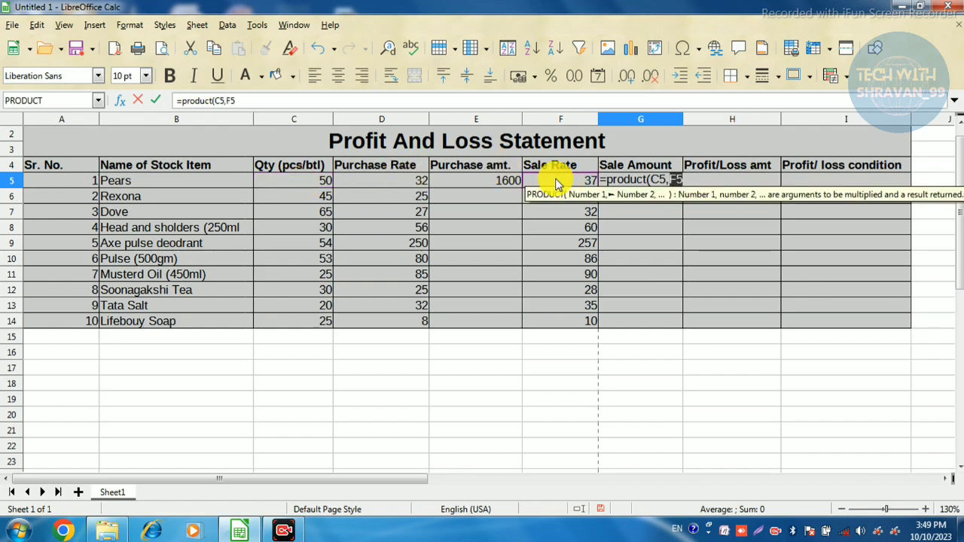
{"action": "type", "text": ")"}
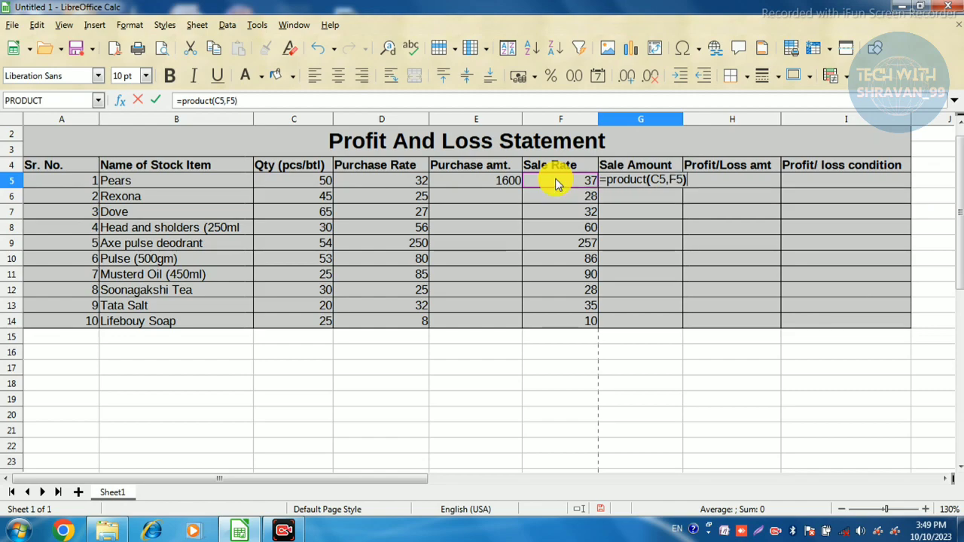
{"action": "key", "text": "Return"}
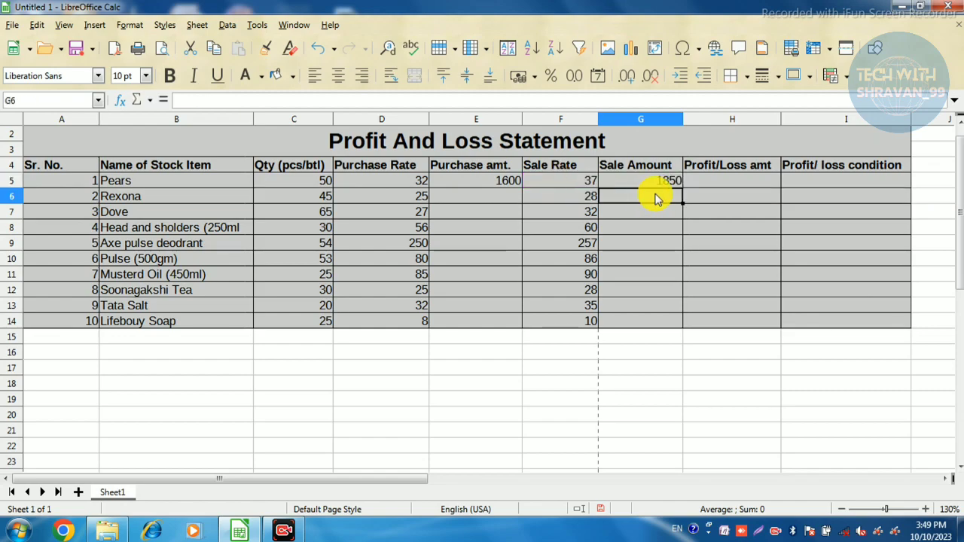
Step: Calculate the Pears profit/loss amount in H5 by subtracting purchase amount from sale amount with the formula =G5-E5
{"action": "left_click", "coordinate": [649, 188]}
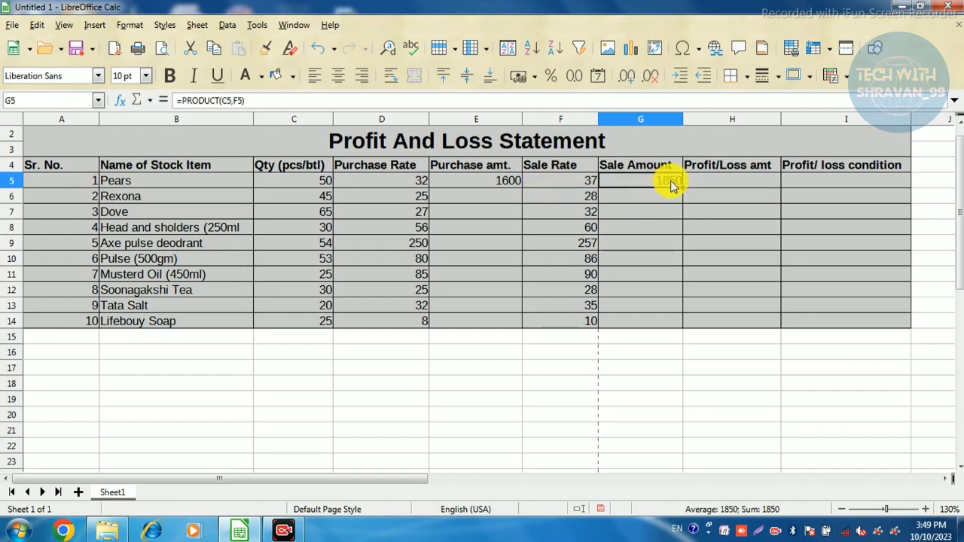
{"action": "left_click", "coordinate": [503, 187]}
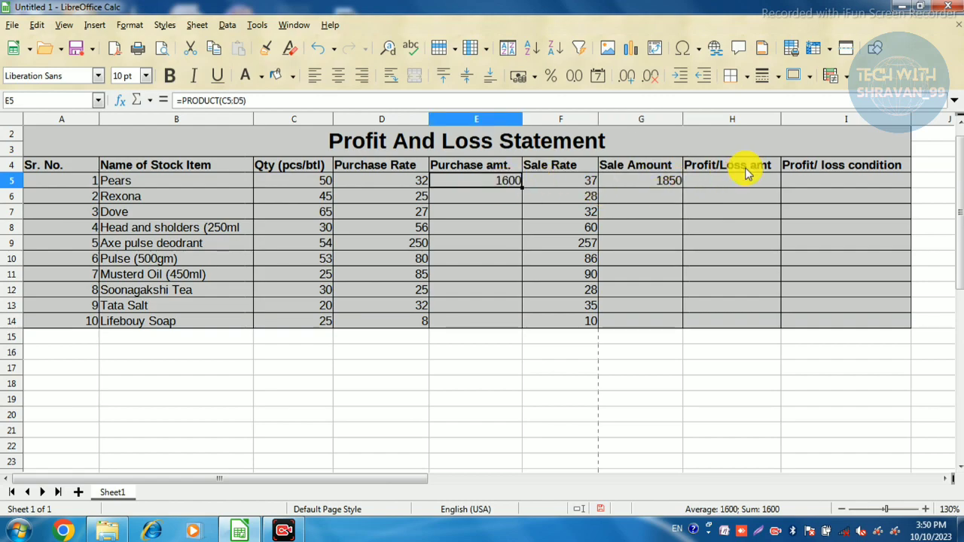
{"action": "left_click", "coordinate": [717, 193]}
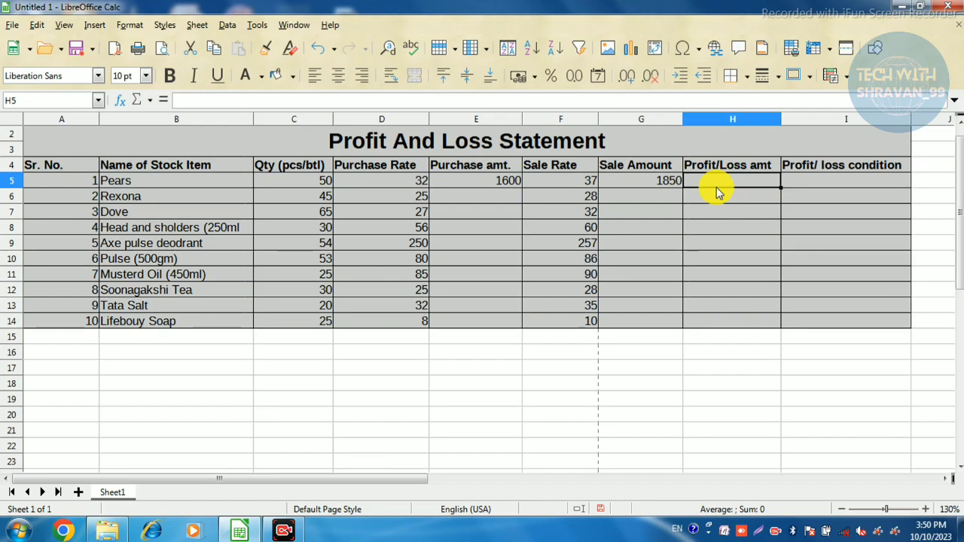
{"action": "type", "text": "="}
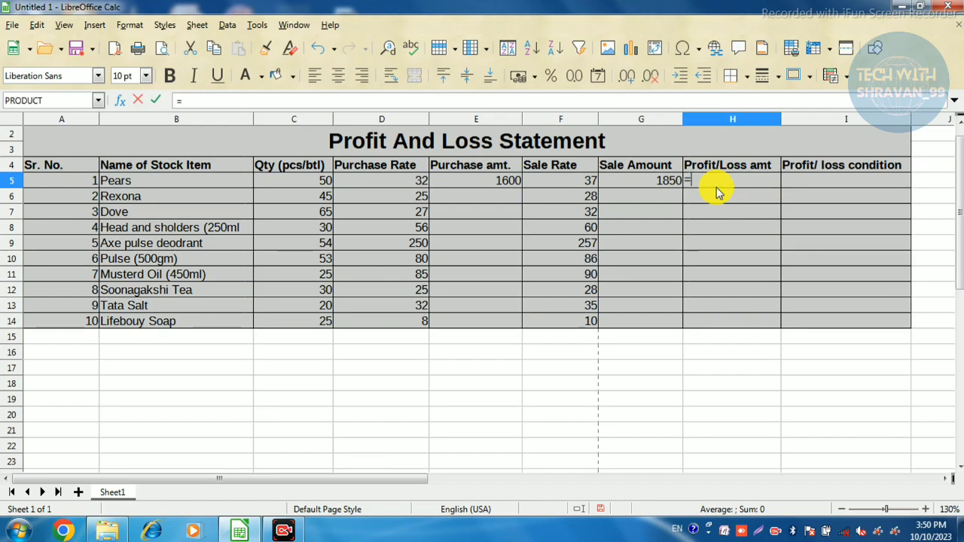
{"action": "left_click", "coordinate": [663, 181]}
{"action": "type", "text": "-"}
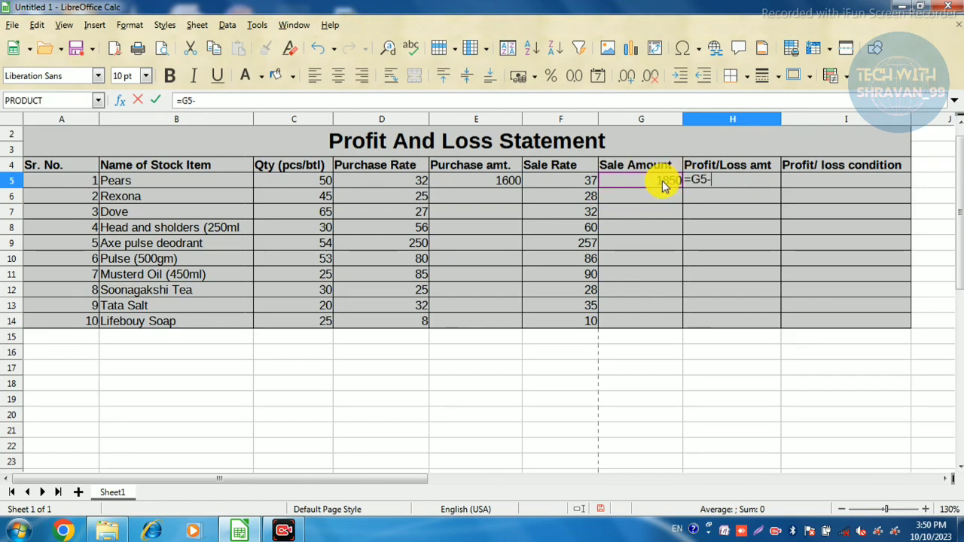
{"action": "left_click", "coordinate": [483, 186]}
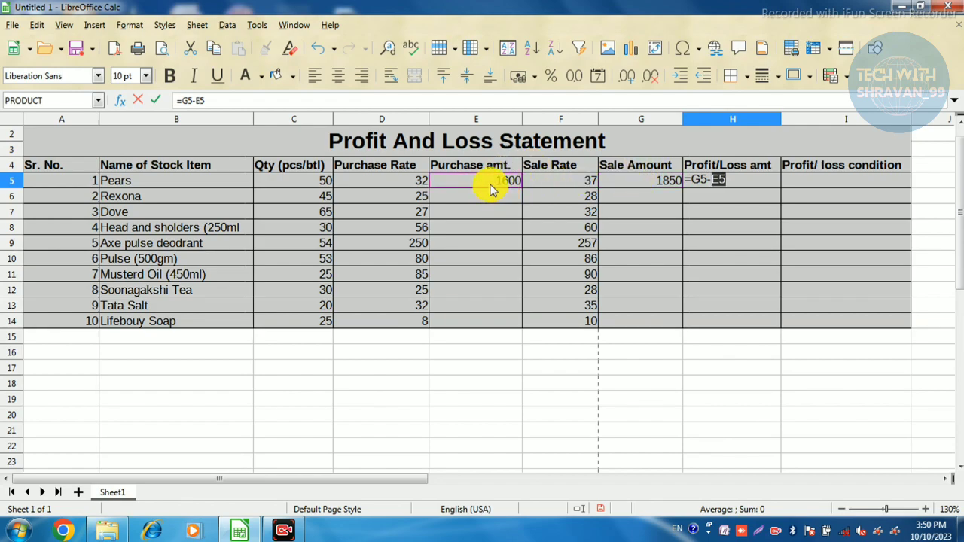
{"action": "key", "text": "Return"}
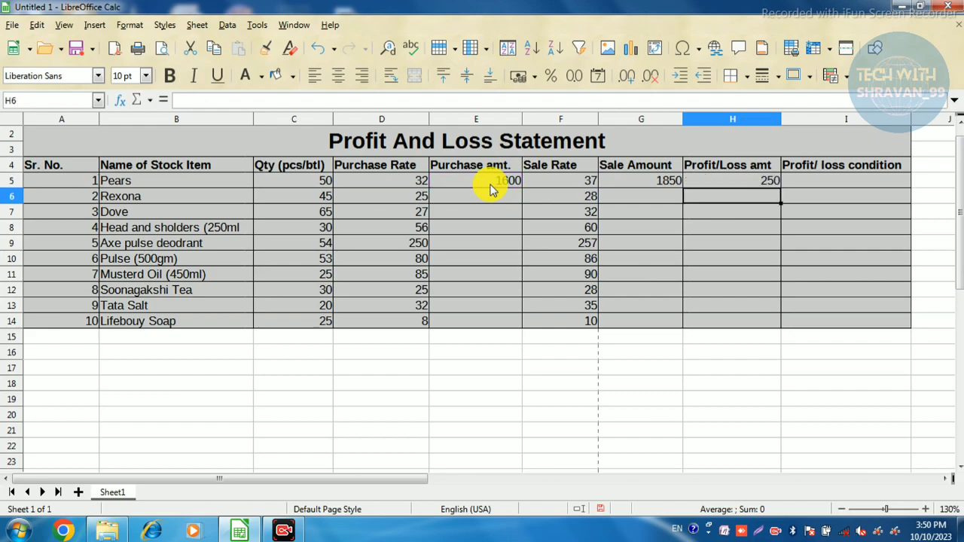
{"action": "left_click", "coordinate": [686, 183]}
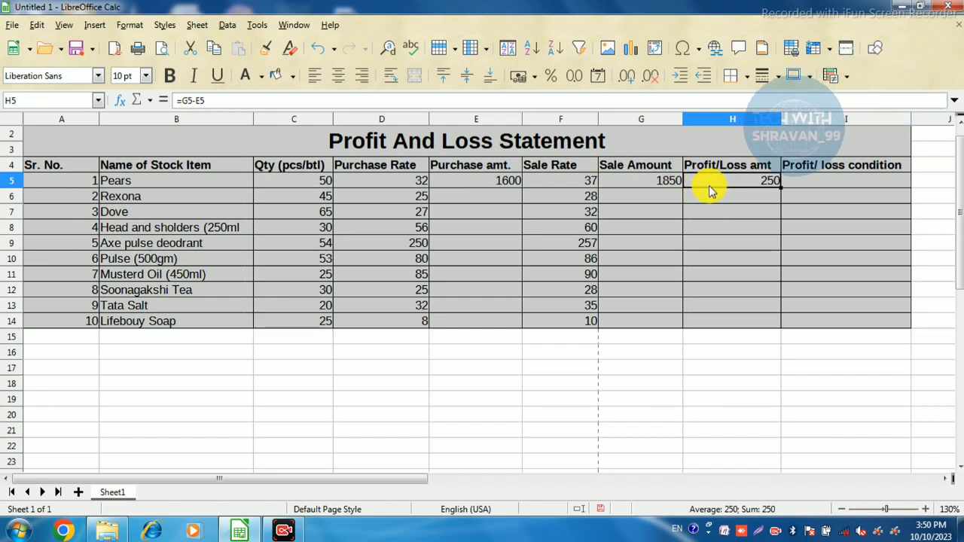
Step: Determine the Pears profit/loss condition in I5 with the formula =IF(G5>E5,"Profit","Loss")
{"action": "left_click", "coordinate": [829, 188]}
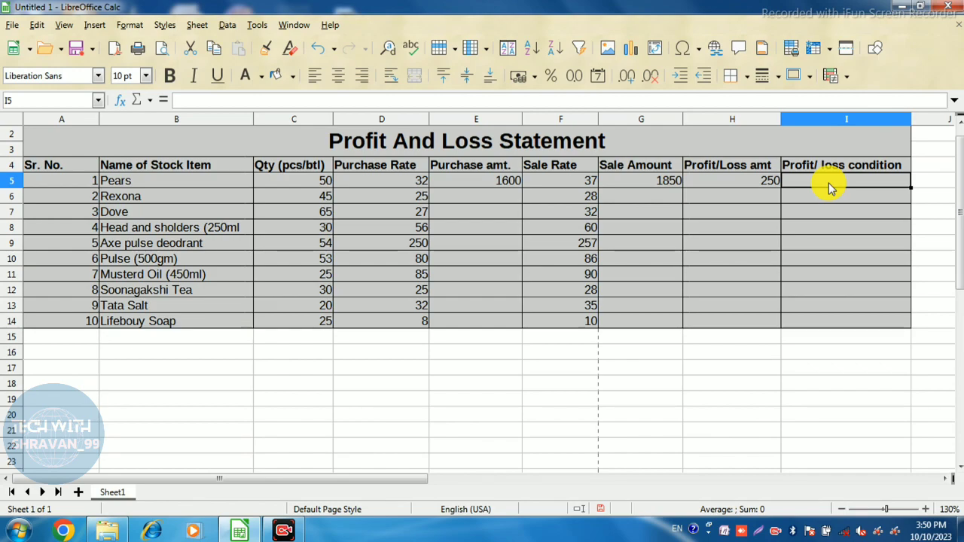
{"action": "type", "text": "=if"}
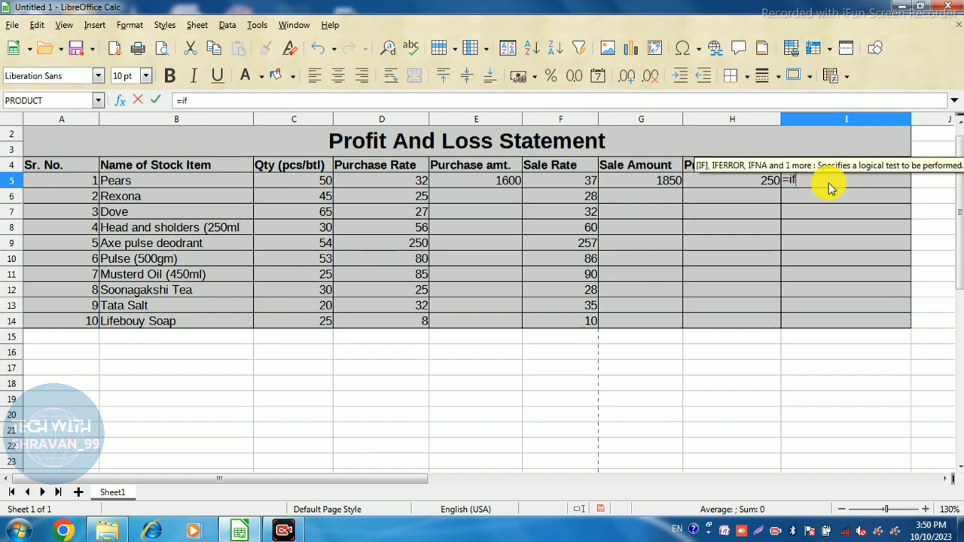
{"action": "type", "text": "("}
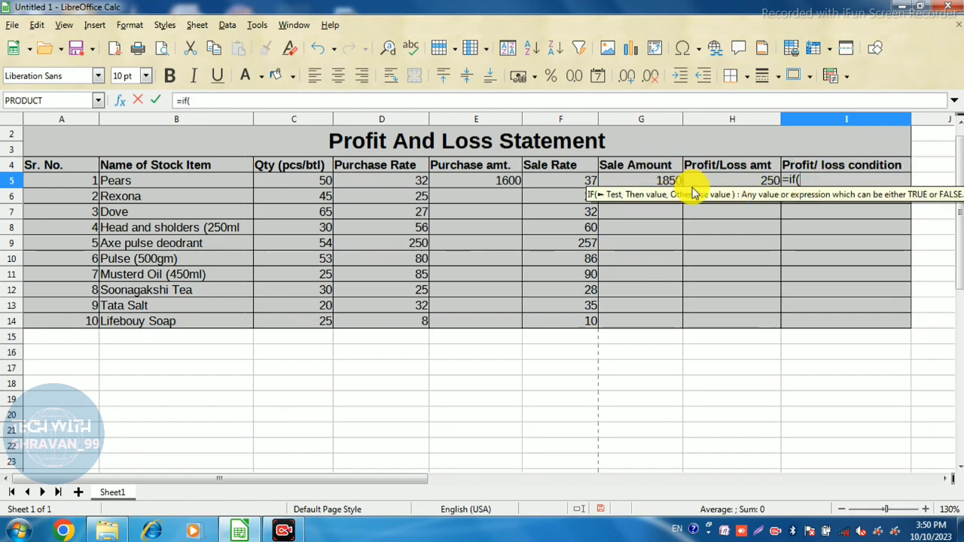
{"action": "left_click", "coordinate": [652, 185]}
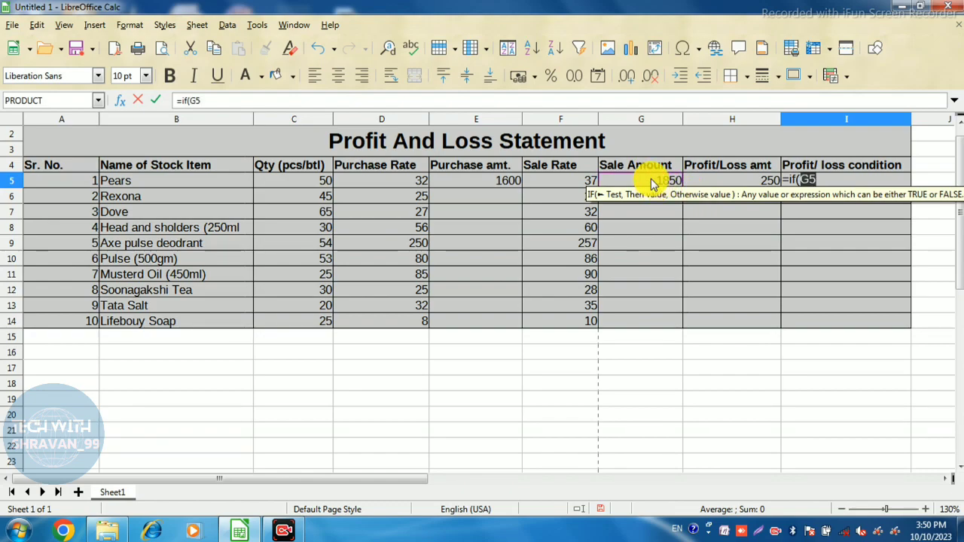
{"action": "type", "text": ">"}
{"action": "left_click", "coordinate": [489, 186]}
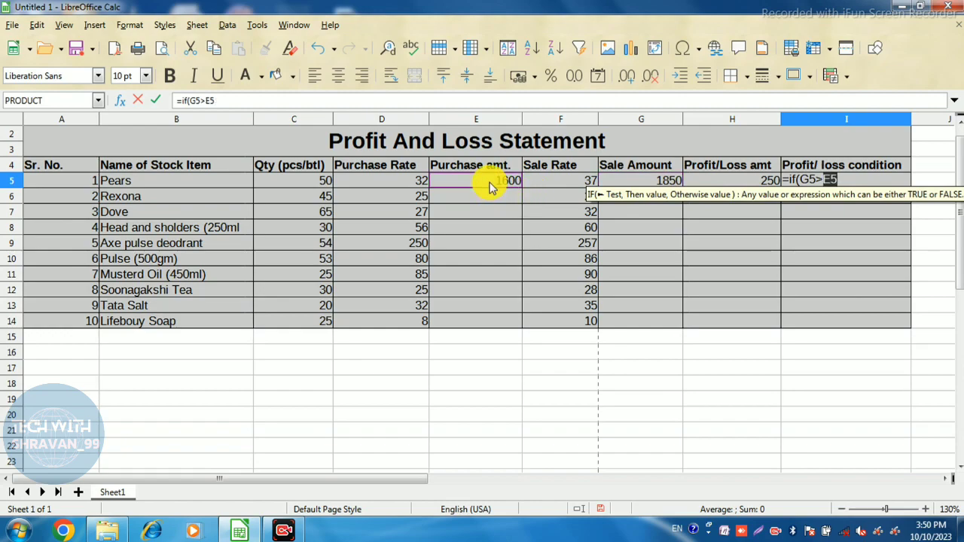
{"action": "type", "text": ","}
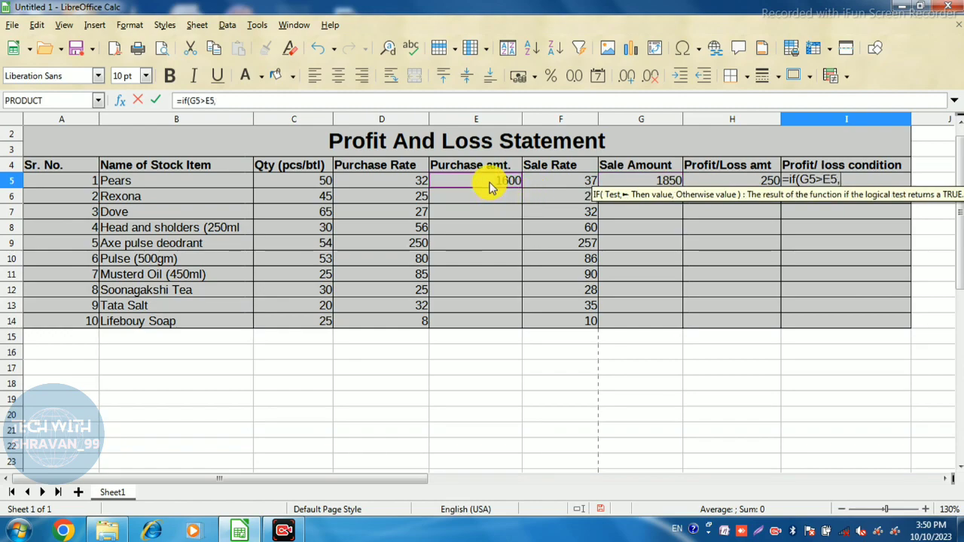
{"action": "type", "text": "\""}
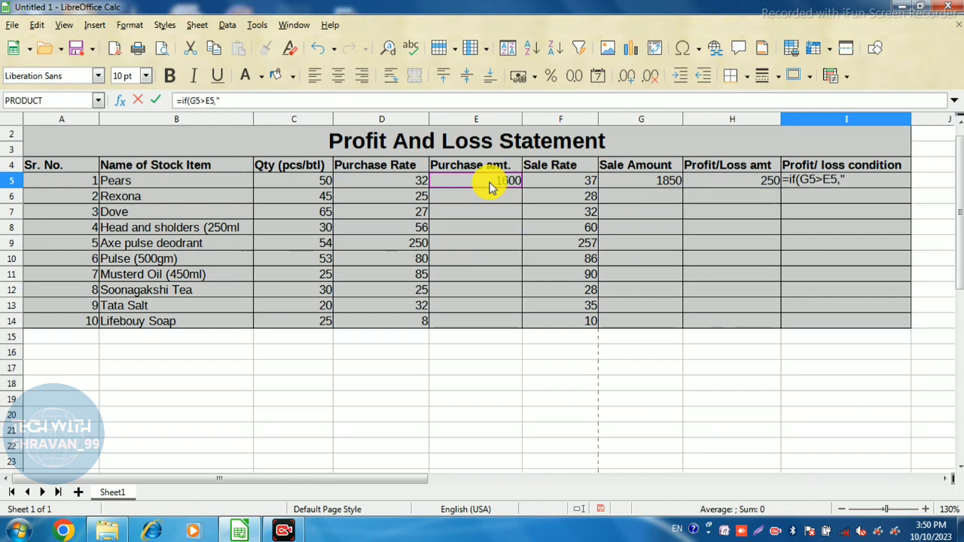
{"action": "type", "text": "Profit"}
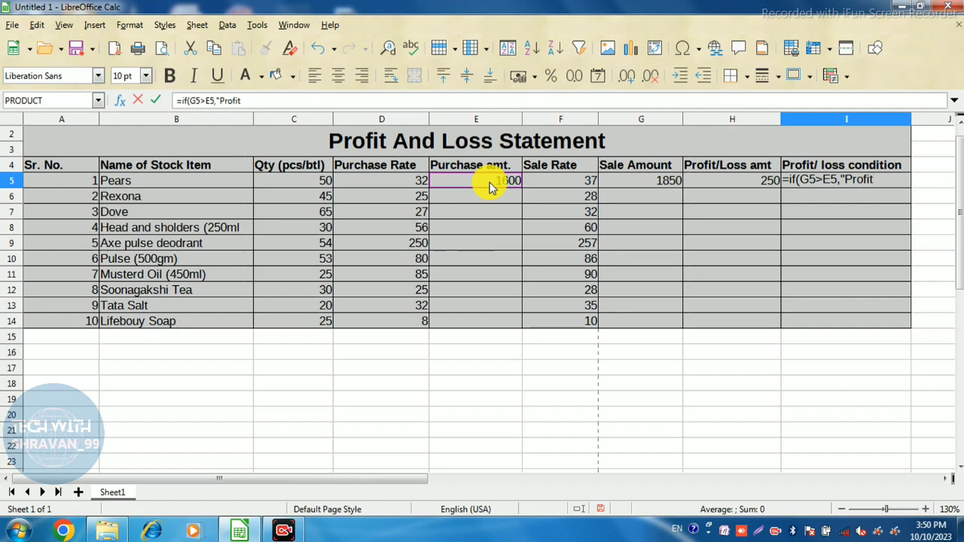
{"action": "type", "text": "\""}
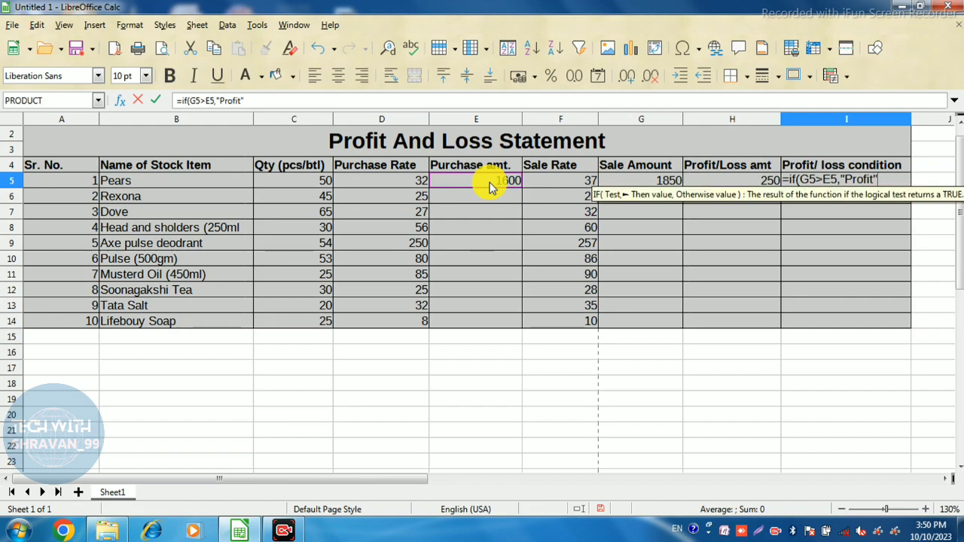
{"action": "type", "text": ","}
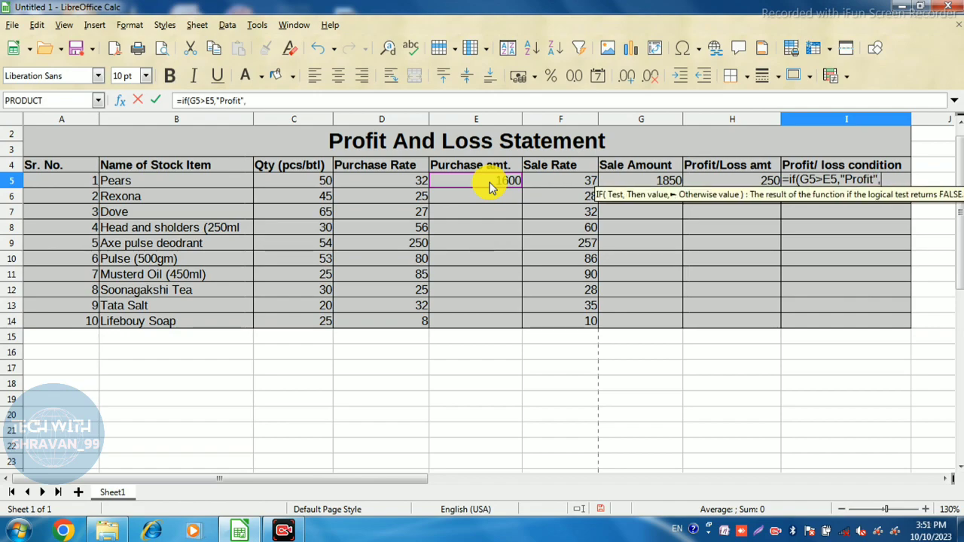
{"action": "type", "text": "\""}
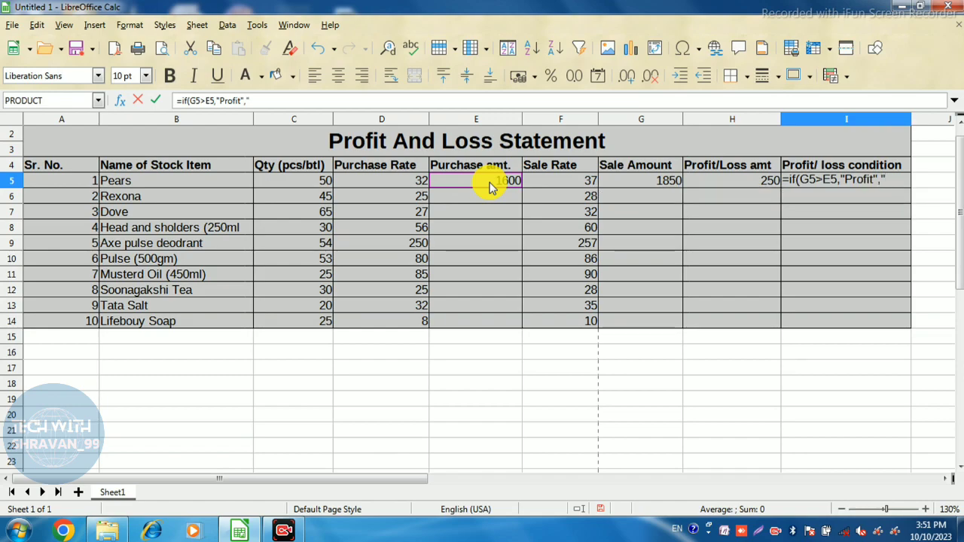
{"action": "type", "text": "Loss"}
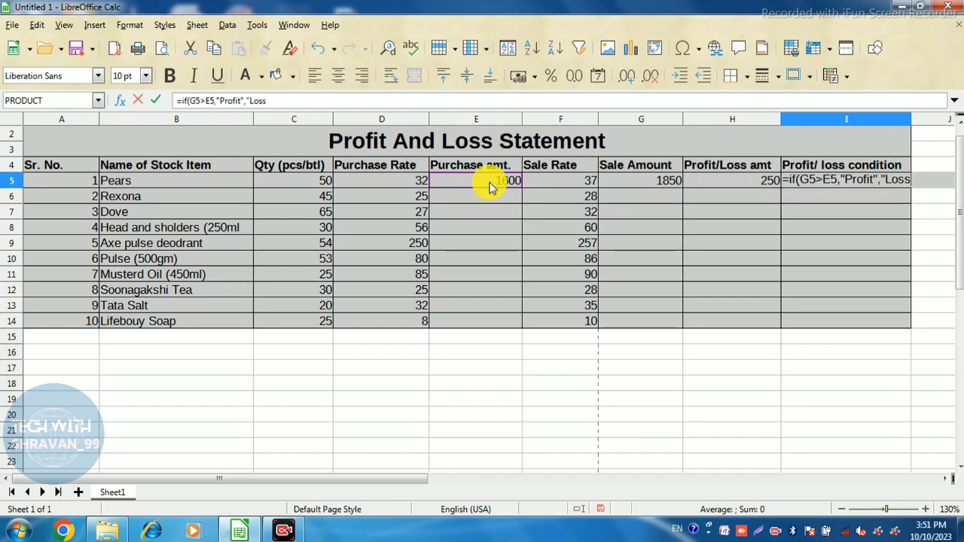
{"action": "type", "text": "\""}
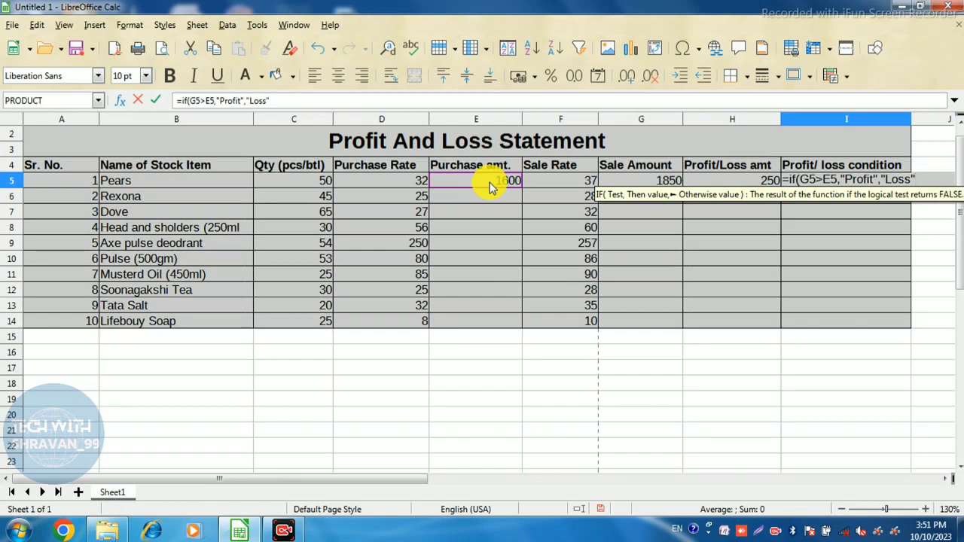
{"action": "key", "text": "shift+F11"}
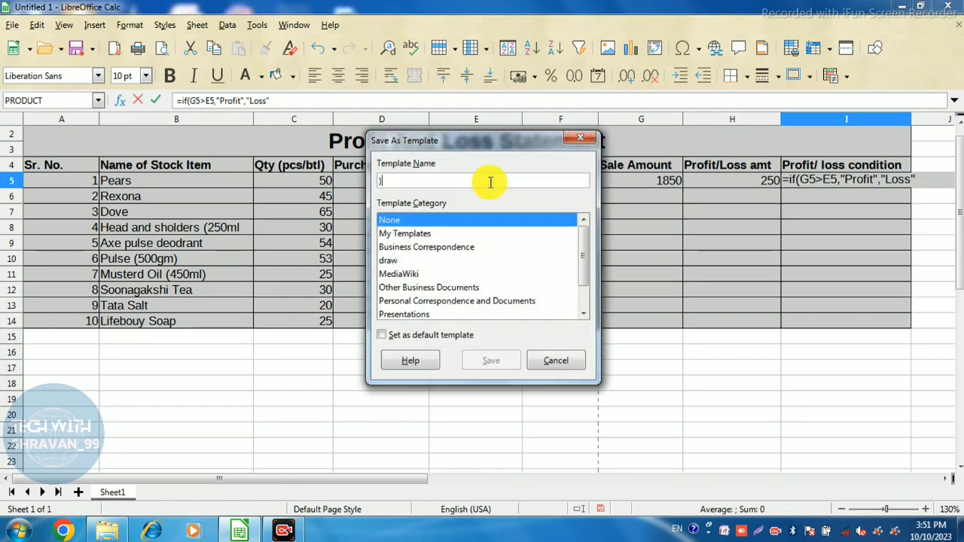
{"action": "left_click", "coordinate": [580, 137]}
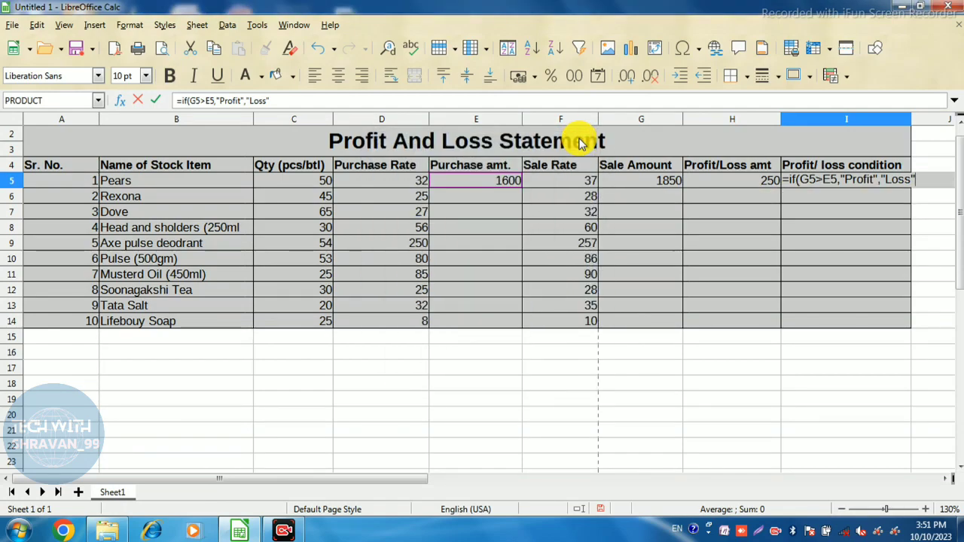
{"action": "type", "text": ")"}
{"action": "key", "text": "Return"}
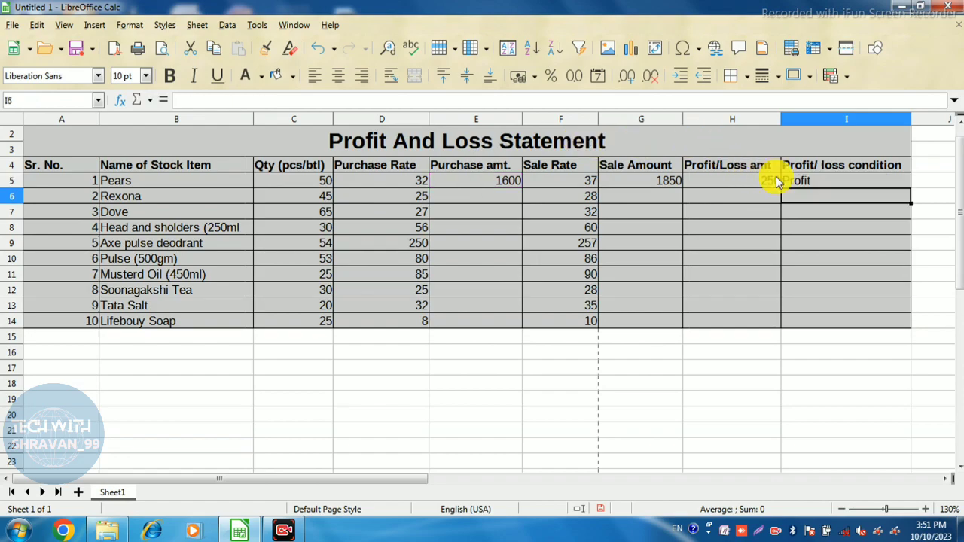
{"action": "left_click", "coordinate": [807, 182]}
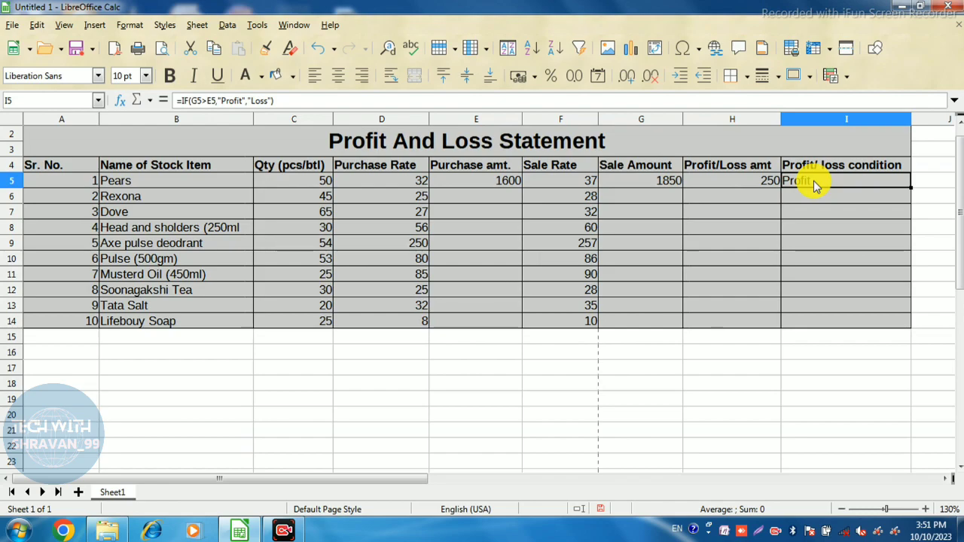
{"action": "left_click_drag", "start_coordinate": [813, 181], "coordinate": [566, 200]}
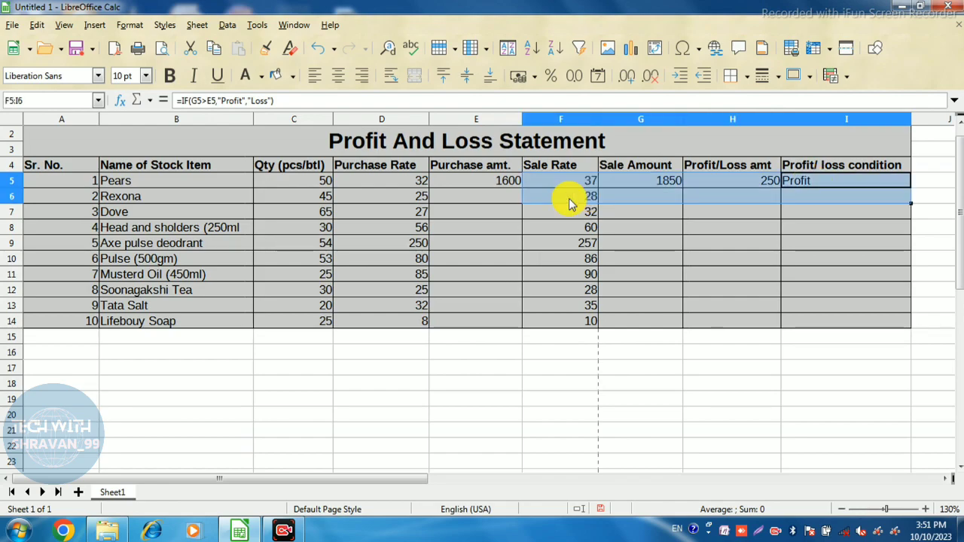
Step: Calculate the Rexona purchase amount in E6 by multiplying quantity and purchase rate with the formula =PRODUCT(C6:D6)
{"action": "left_click", "coordinate": [495, 200]}
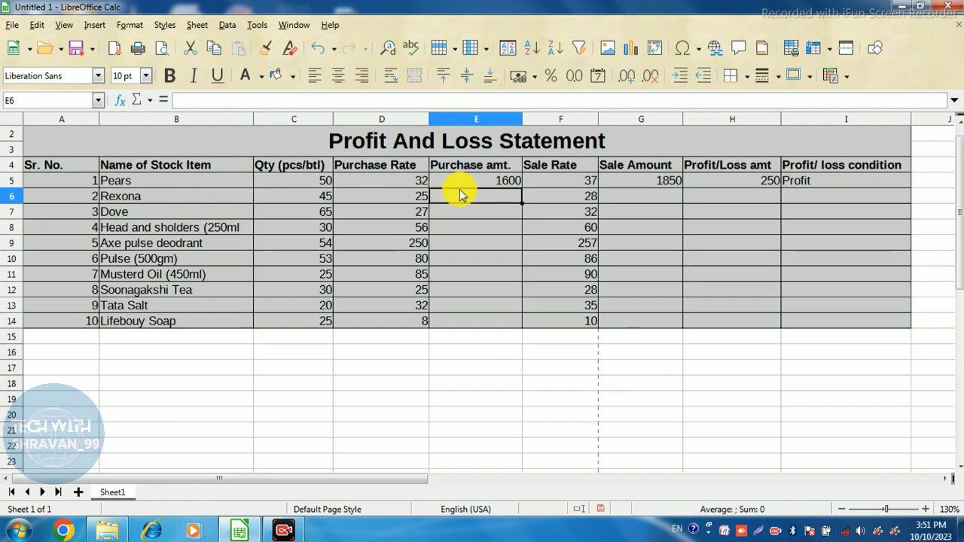
{"action": "type", "text": "="}
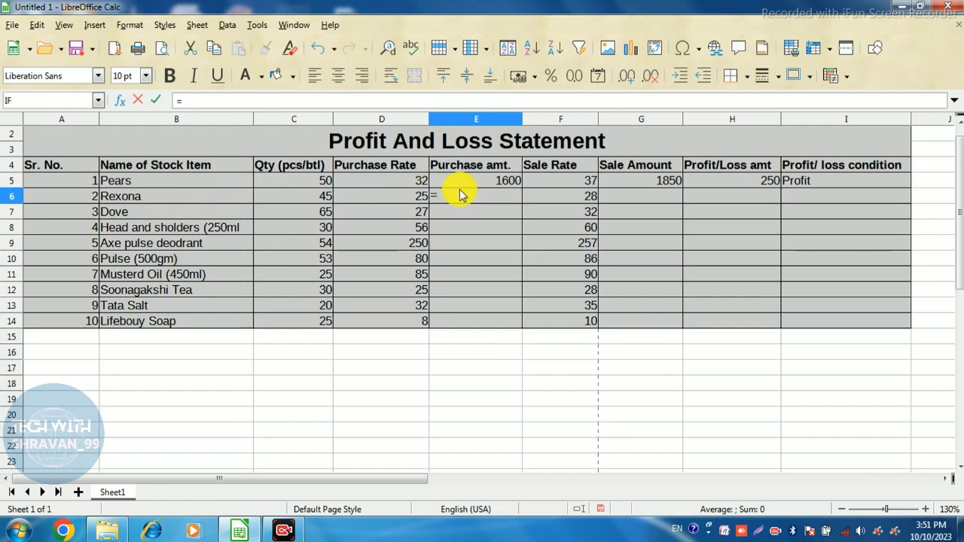
{"action": "type", "text": "product("}
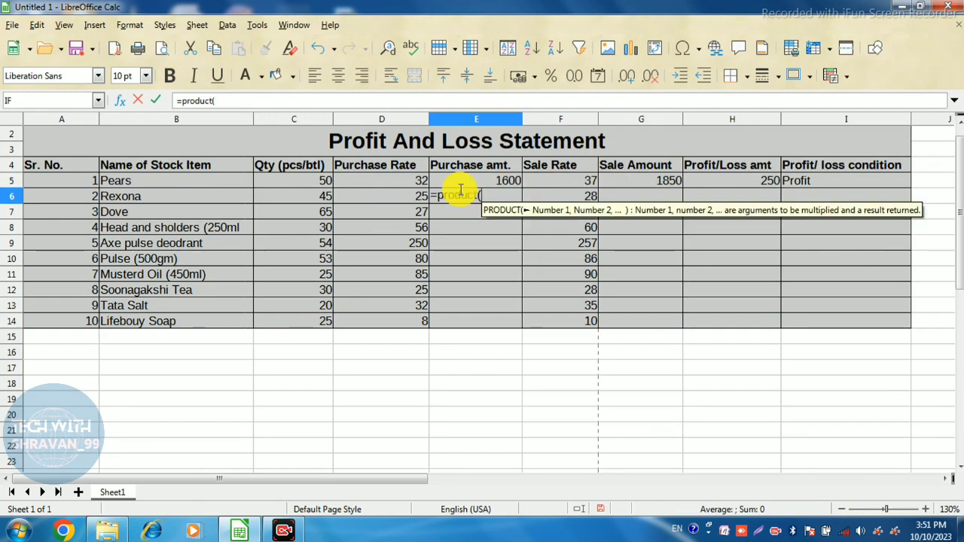
{"action": "left_click_drag", "start_coordinate": [320, 200], "coordinate": [358, 202]}
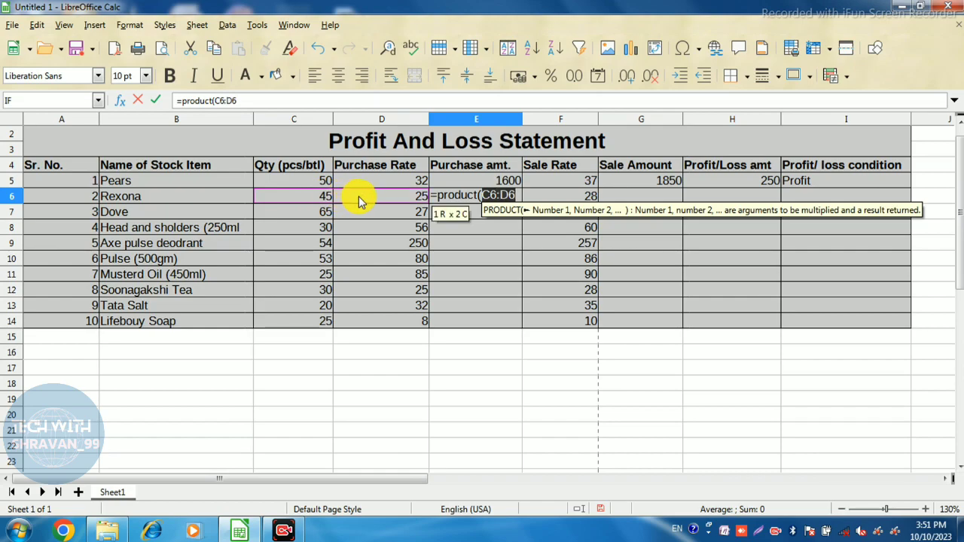
{"action": "key", "text": "shift+F11"}
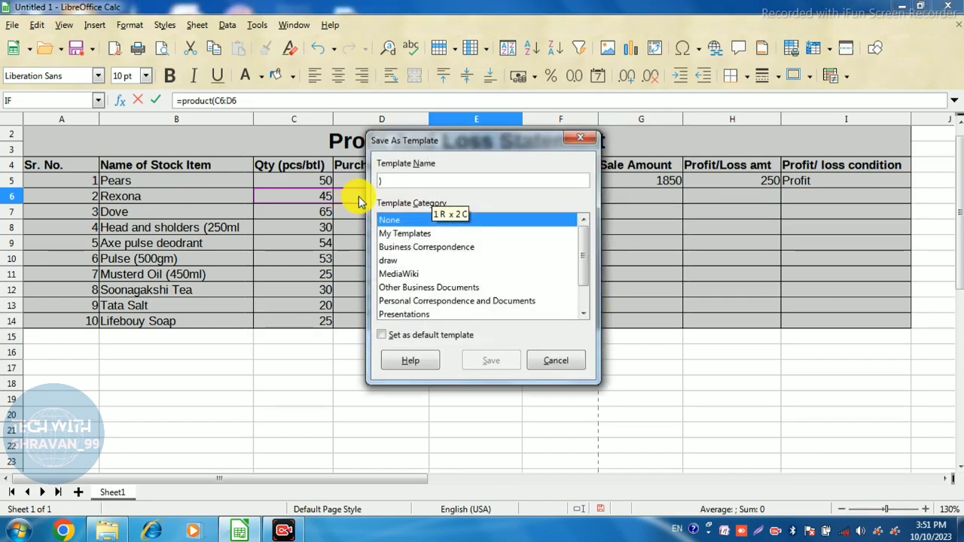
{"action": "left_click", "coordinate": [584, 138]}
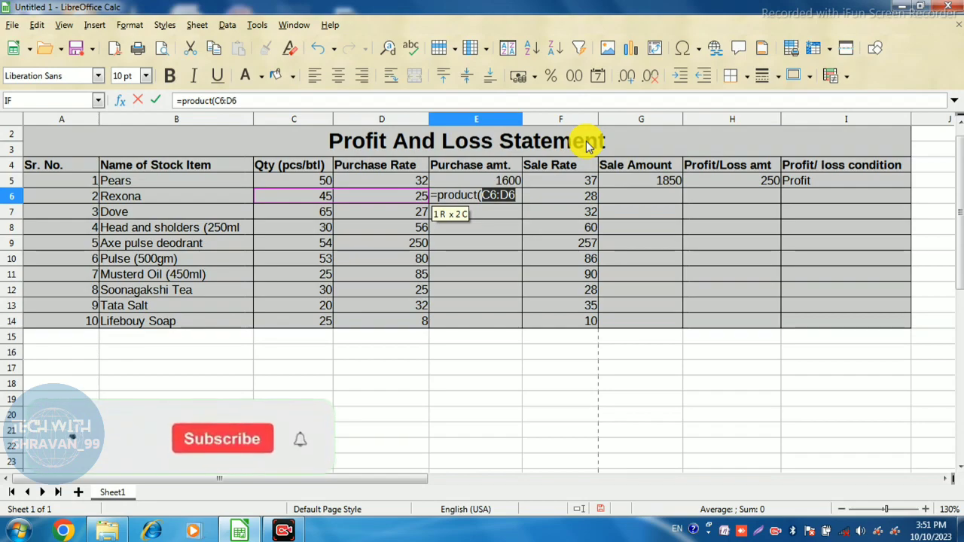
{"action": "type", "text": ")"}
{"action": "key", "text": "Return"}
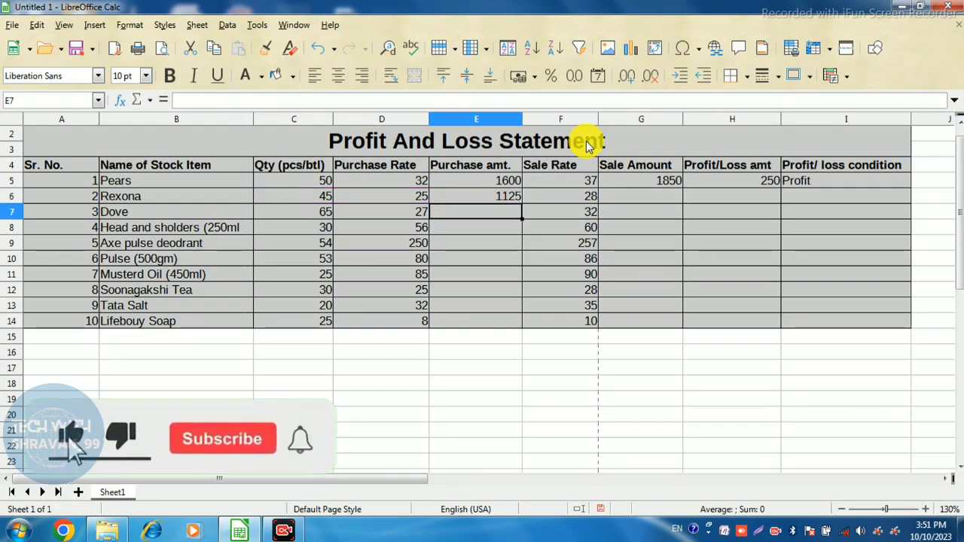
{"action": "left_click", "coordinate": [458, 200]}
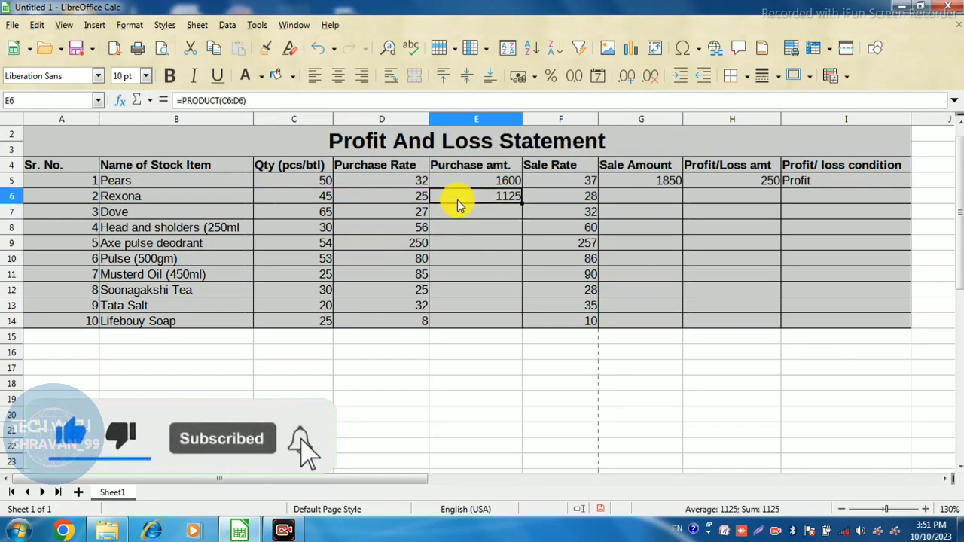
Step: Begin the Rexona sale amount formula in G6 with the function name =product
{"action": "left_click", "coordinate": [622, 200]}
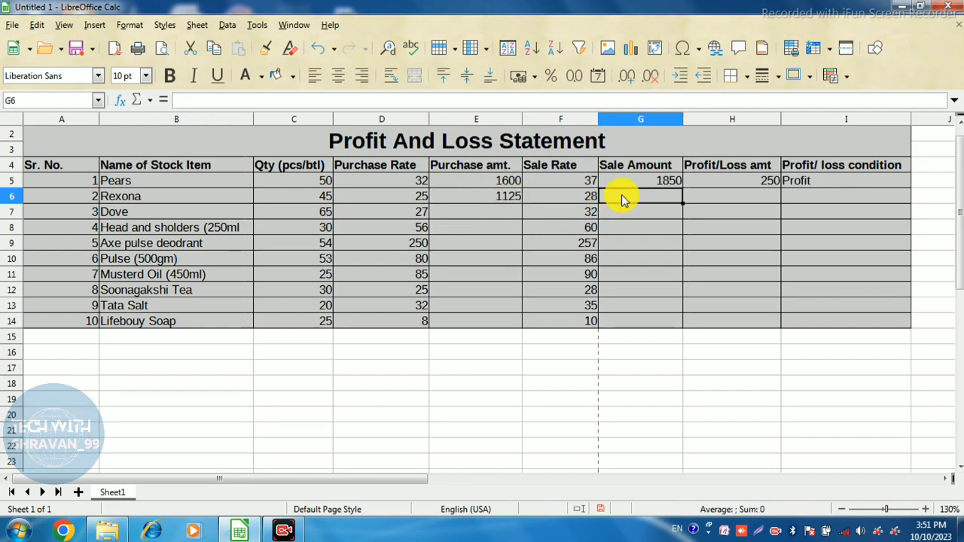
{"action": "type", "text": "=p"}
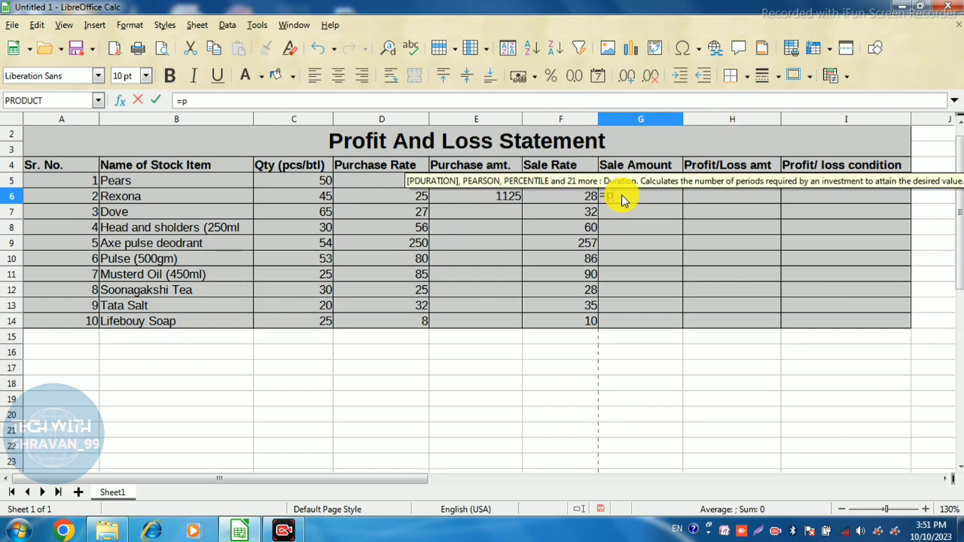
{"action": "type", "text": "roduct"}
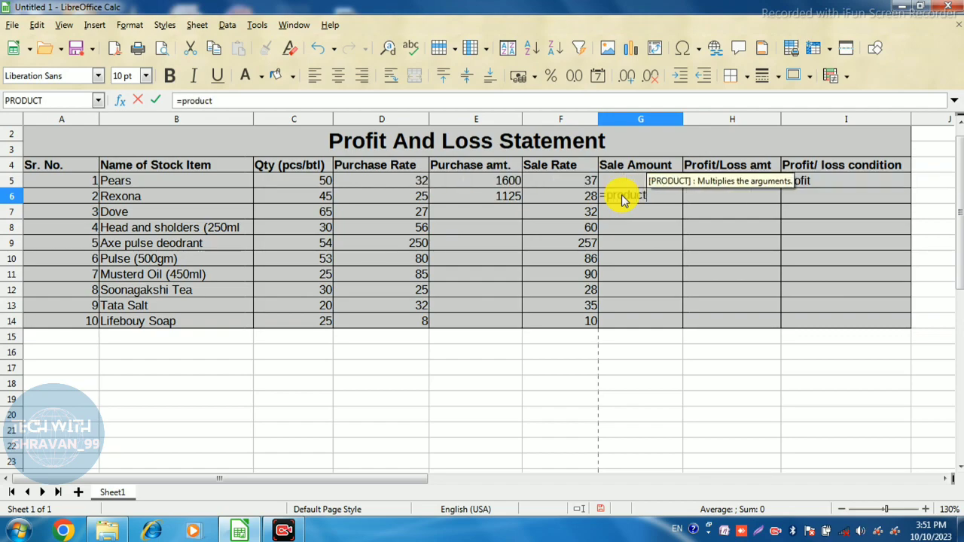
{"action": "type", "text": ")"}
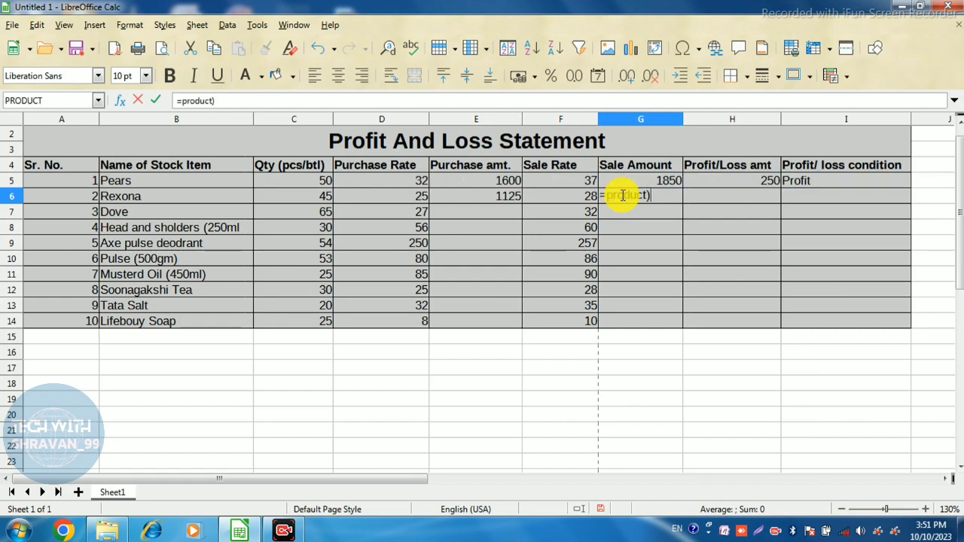
{"action": "key", "text": "BackSpace"}
{"action": "key", "text": "shift+F11"}
{"action": "type", "text": "("}
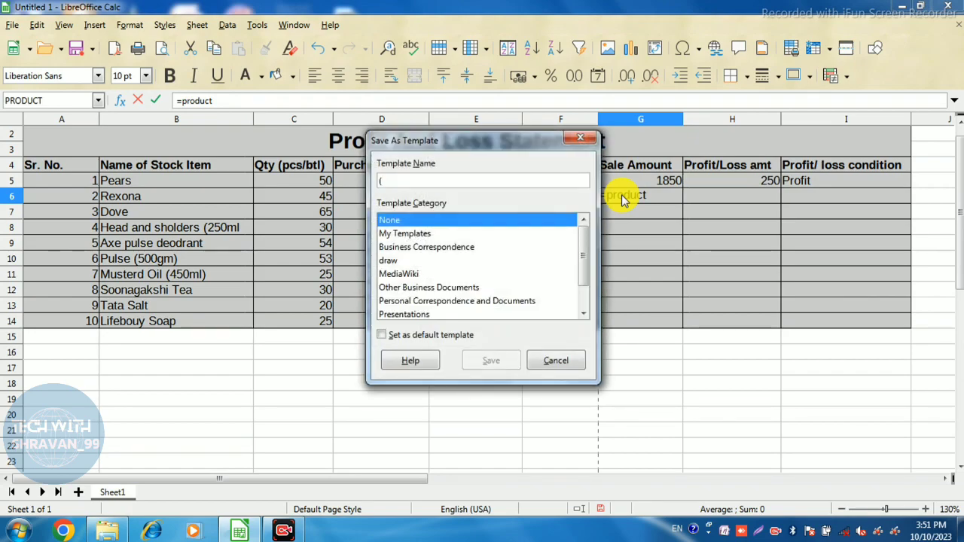
{"action": "left_click", "coordinate": [580, 142]}
{"action": "key", "text": "shift+F11"}
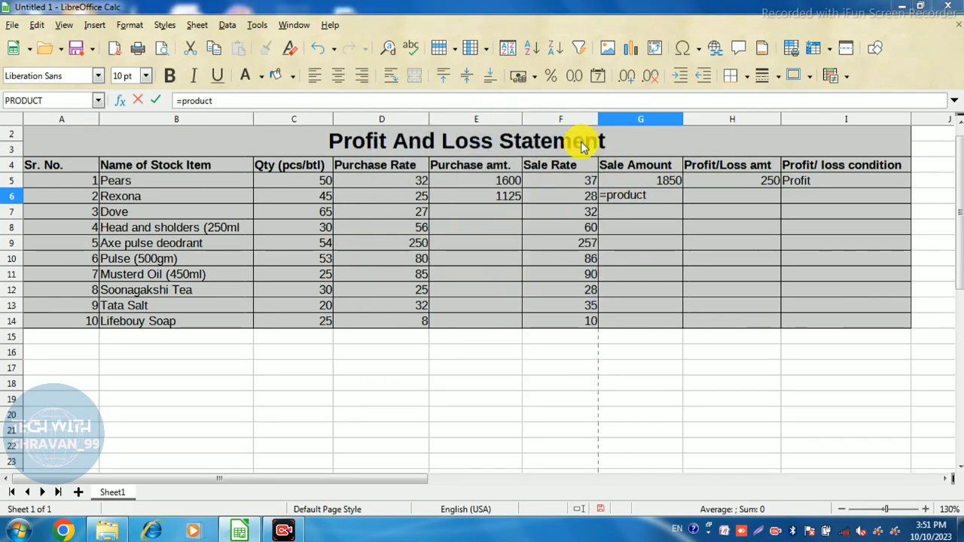
{"action": "type", "text": "("}
{"action": "left_click", "coordinate": [581, 142]}
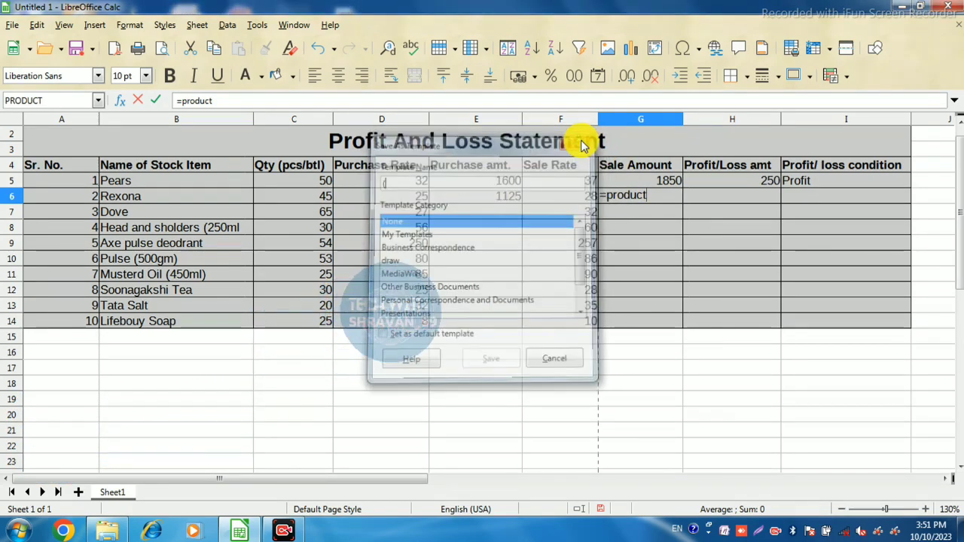
Step: Complete the Rexona sale amount formula in G6 as =product(F6,C6), multiplying sale rate by quantity
{"action": "type", "text": "("}
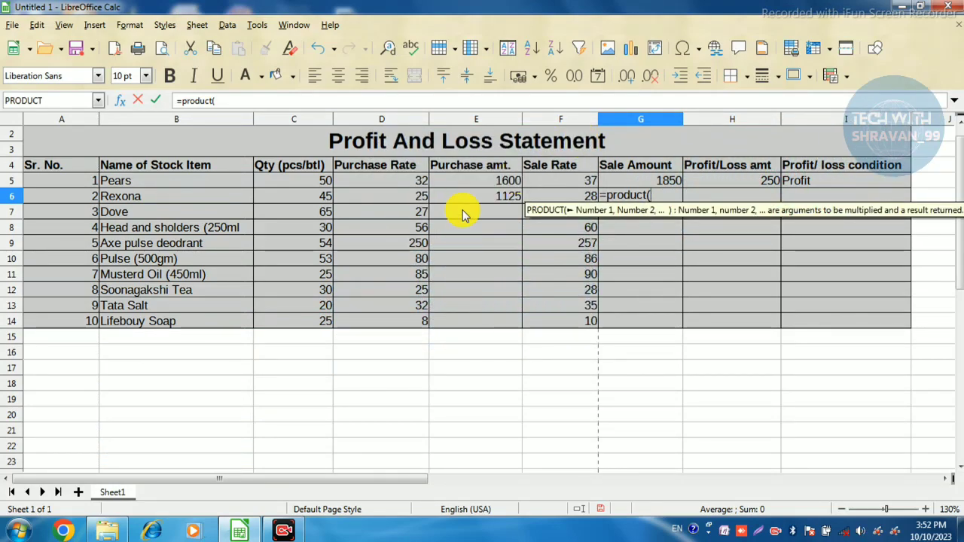
{"action": "left_click", "coordinate": [548, 195]}
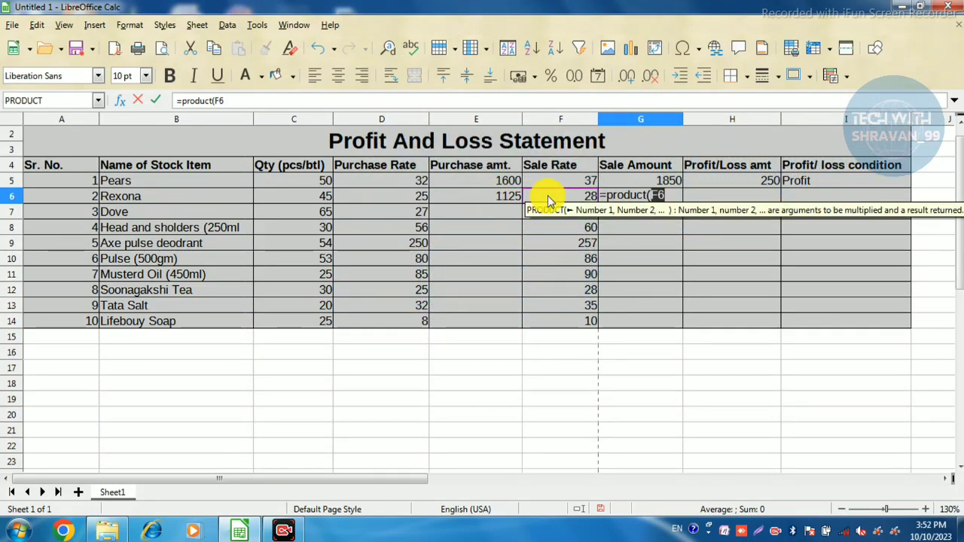
{"action": "type", "text": ","}
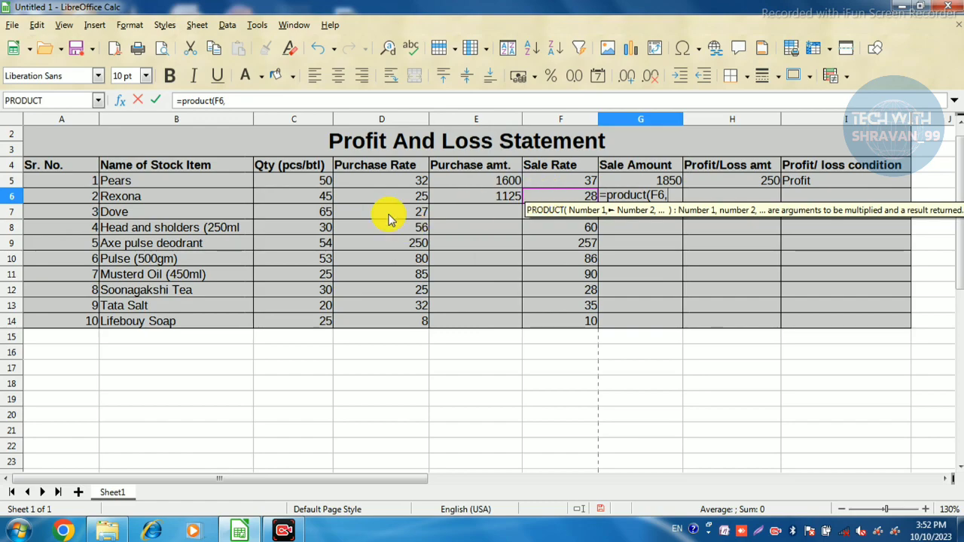
{"action": "left_click", "coordinate": [327, 200]}
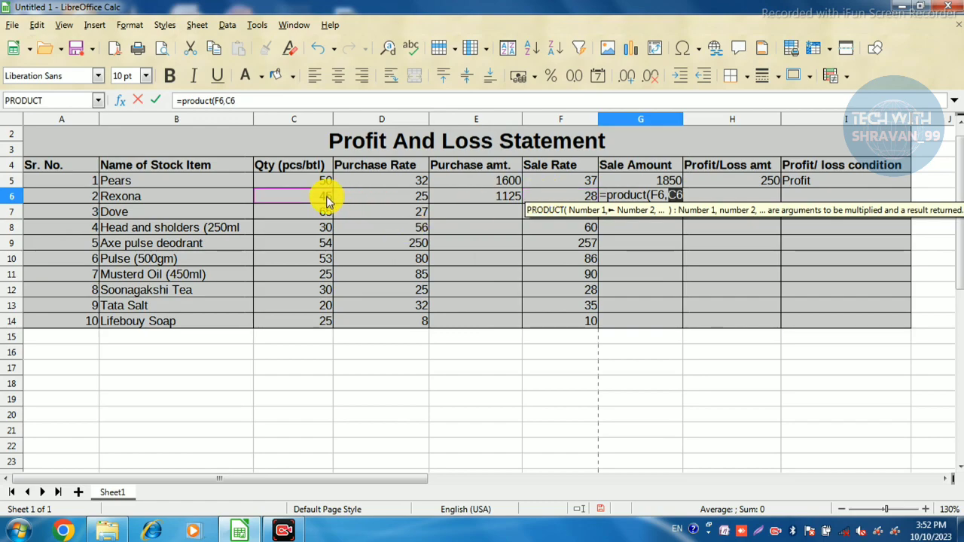
{"action": "type", "text": ")"}
{"action": "key", "text": "Return"}
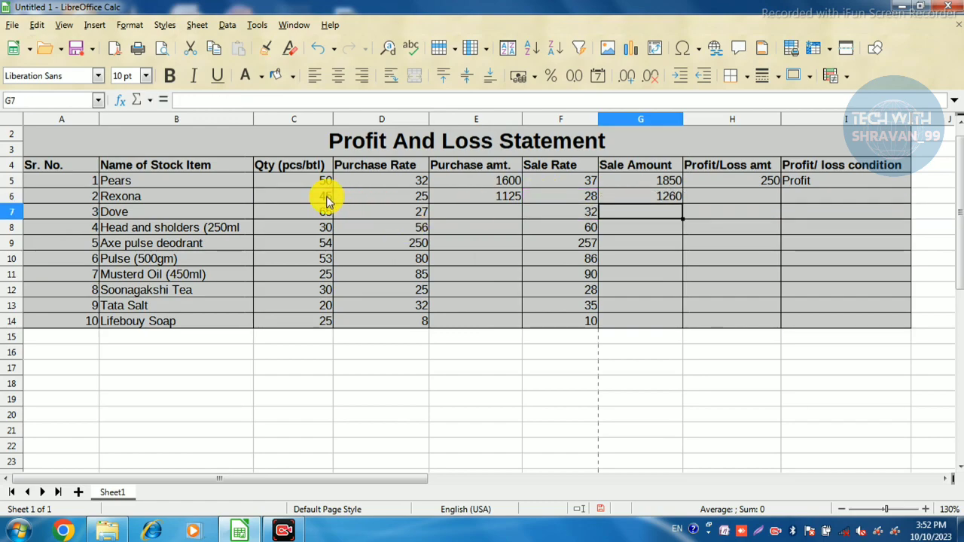
Step: Calculate the Rexona profit/loss amount in H6 by subtracting purchase amount from sale amount with the formula =G6-E6
{"action": "left_click", "coordinate": [712, 200]}
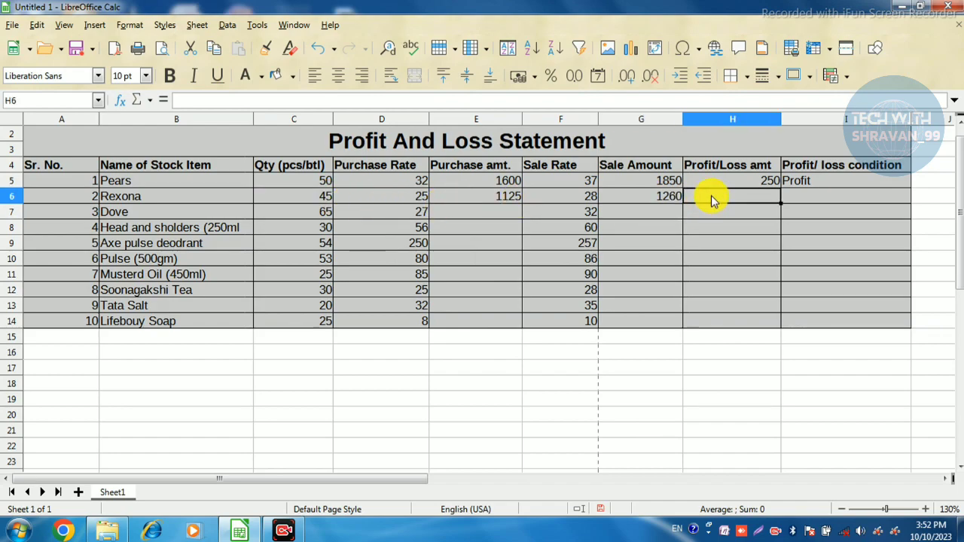
{"action": "type", "text": "="}
{"action": "left_click", "coordinate": [666, 202]}
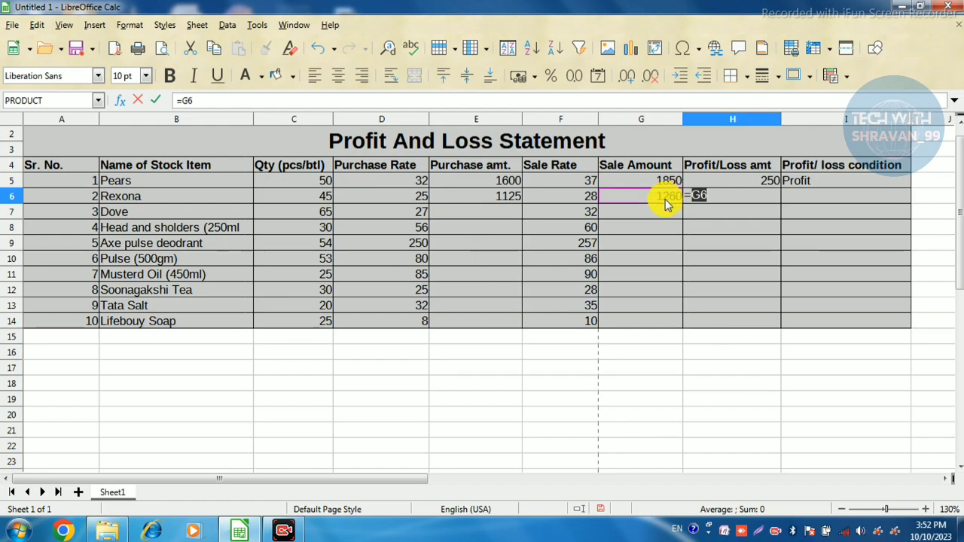
{"action": "type", "text": "-"}
{"action": "left_click", "coordinate": [490, 197]}
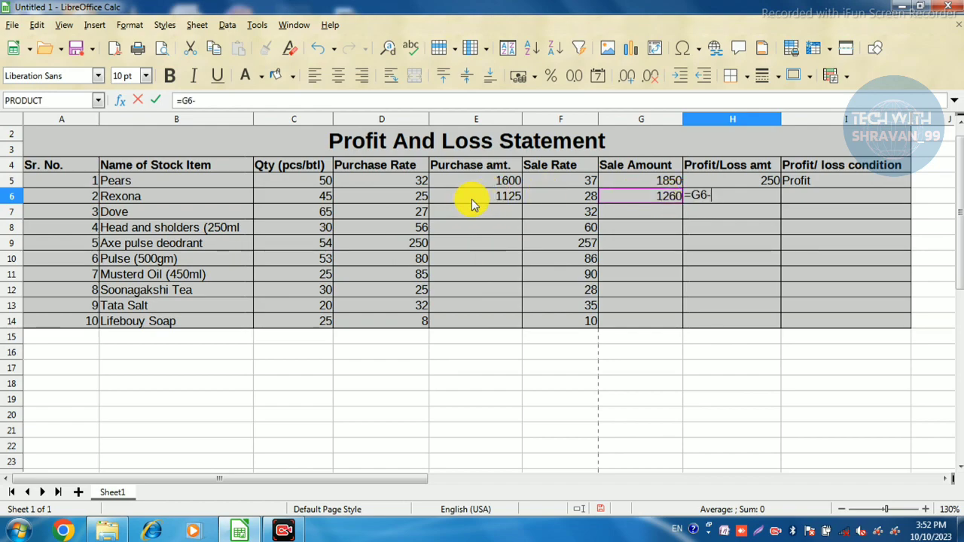
{"action": "key", "text": "Return"}
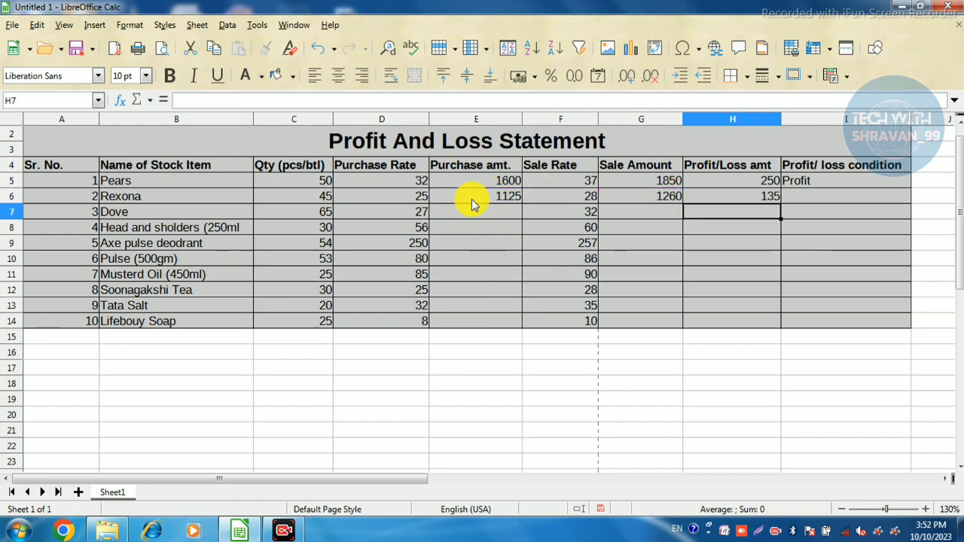
{"action": "left_click", "coordinate": [756, 200]}
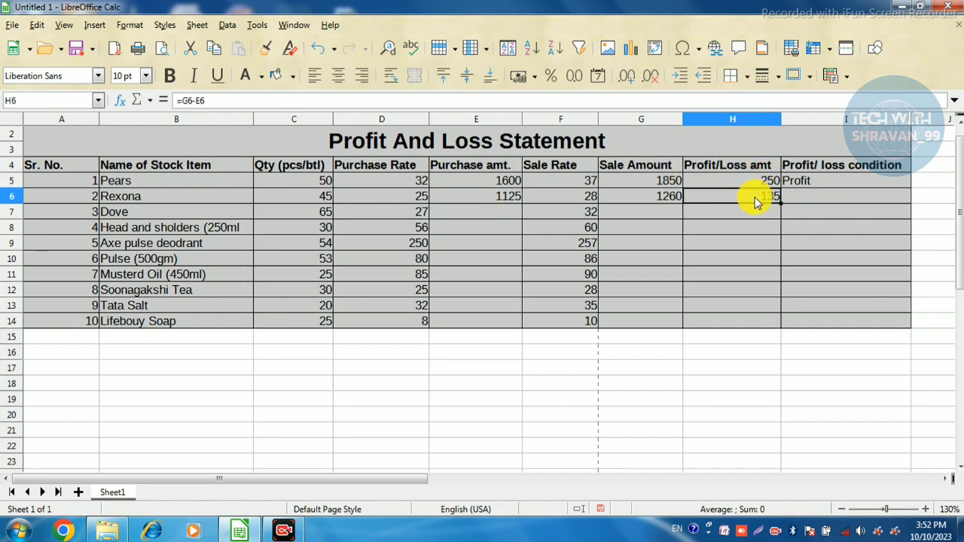
Step: Determine the Rexona profit/loss condition in I6 with the formula =IF(G6>E6,"profit","Loss")
{"action": "left_click", "coordinate": [799, 199]}
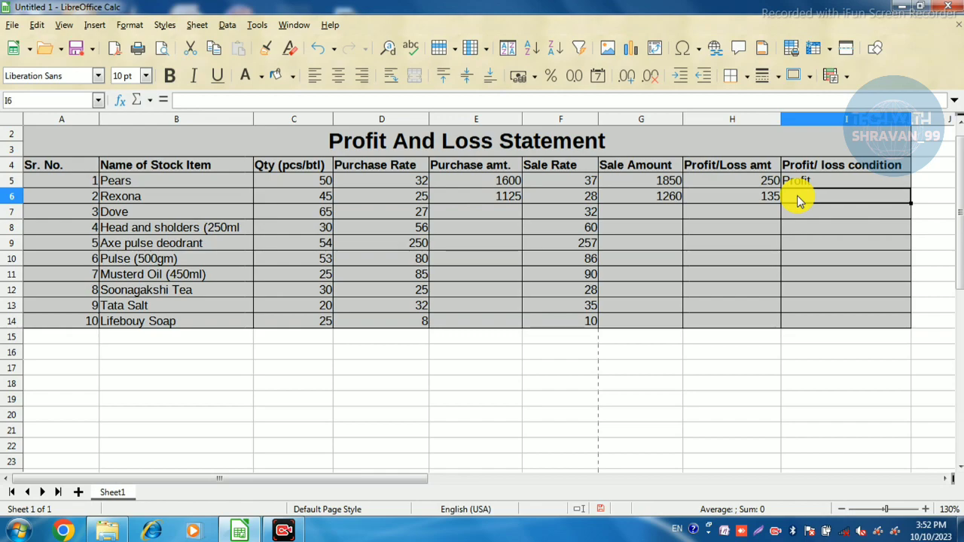
{"action": "type", "text": "=if"}
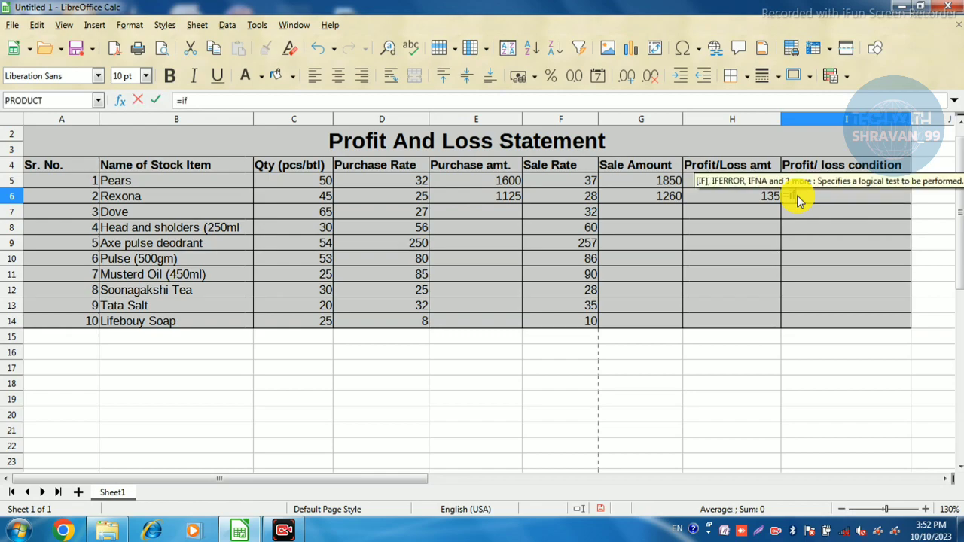
{"action": "type", "text": "("}
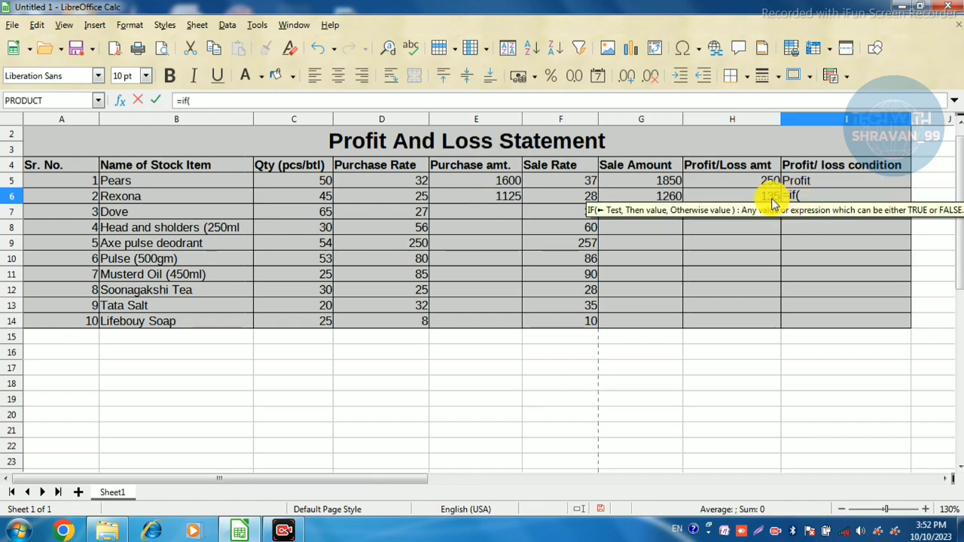
{"action": "left_click", "coordinate": [655, 198]}
{"action": "type", "text": ">"}
{"action": "left_click", "coordinate": [473, 198]}
{"action": "type", "text": ","}
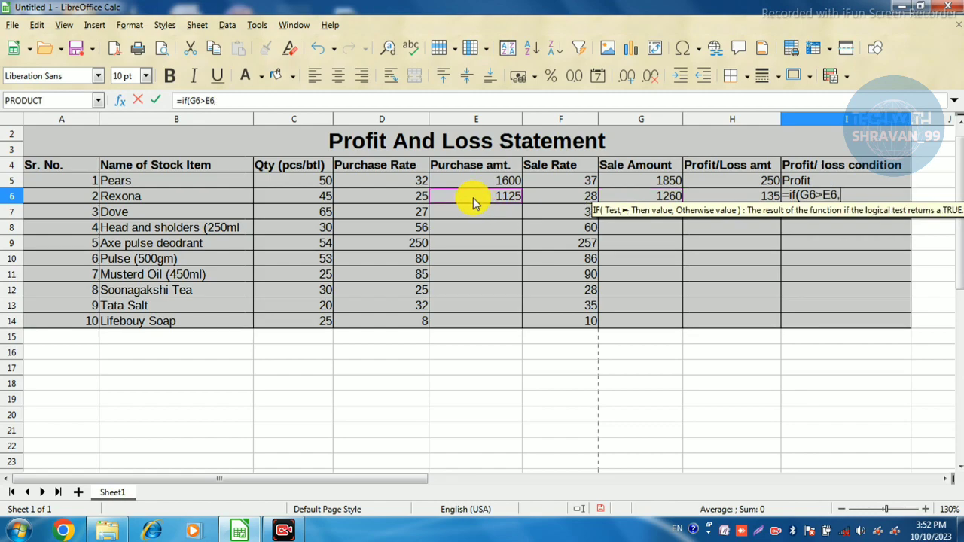
{"action": "type", "text": "\"p"}
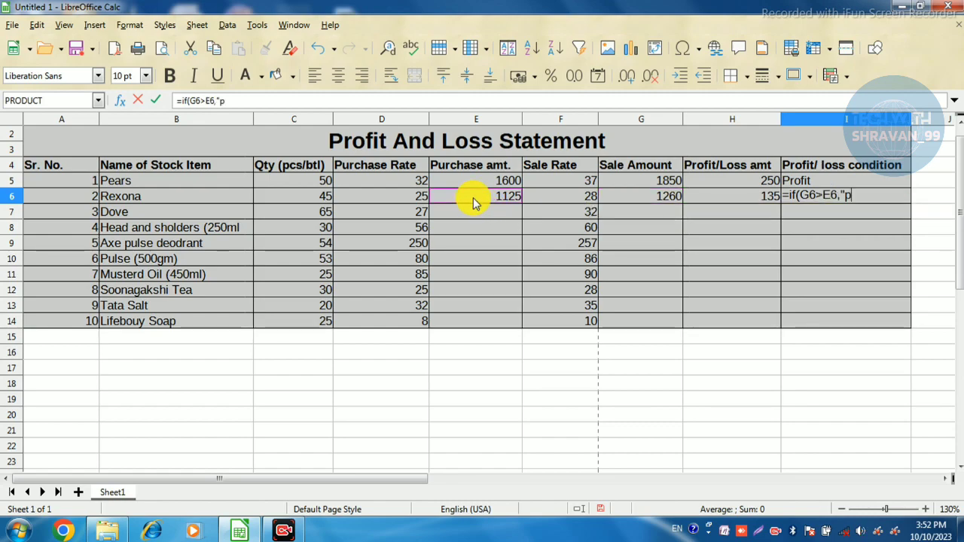
{"action": "type", "text": "rofit\""}
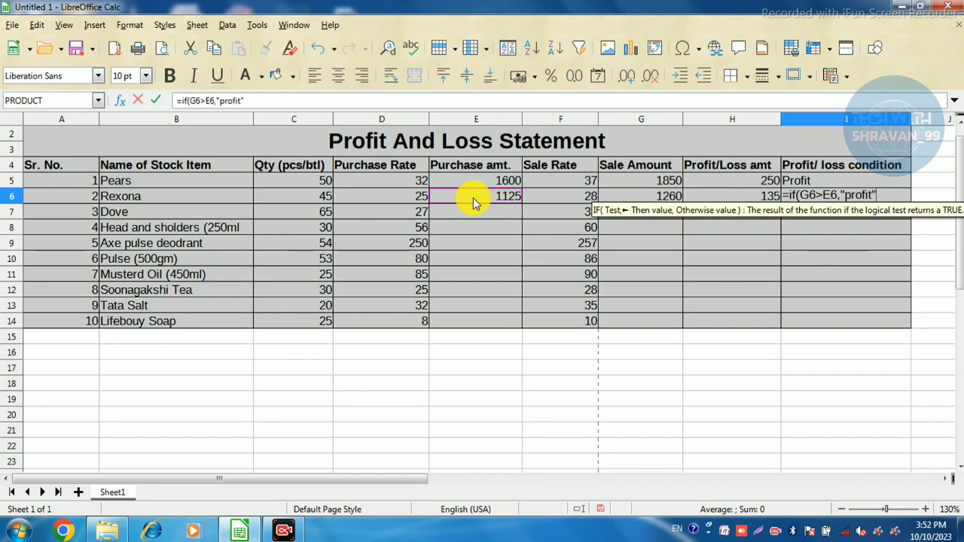
{"action": "type", "text": ",\""}
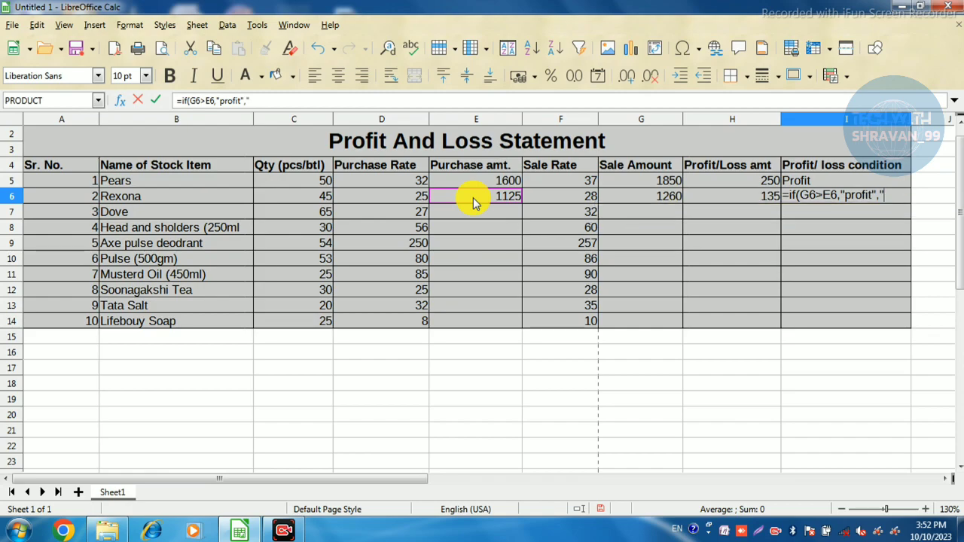
{"action": "type", "text": "Loss\""}
{"action": "key", "text": "shift+F11"}
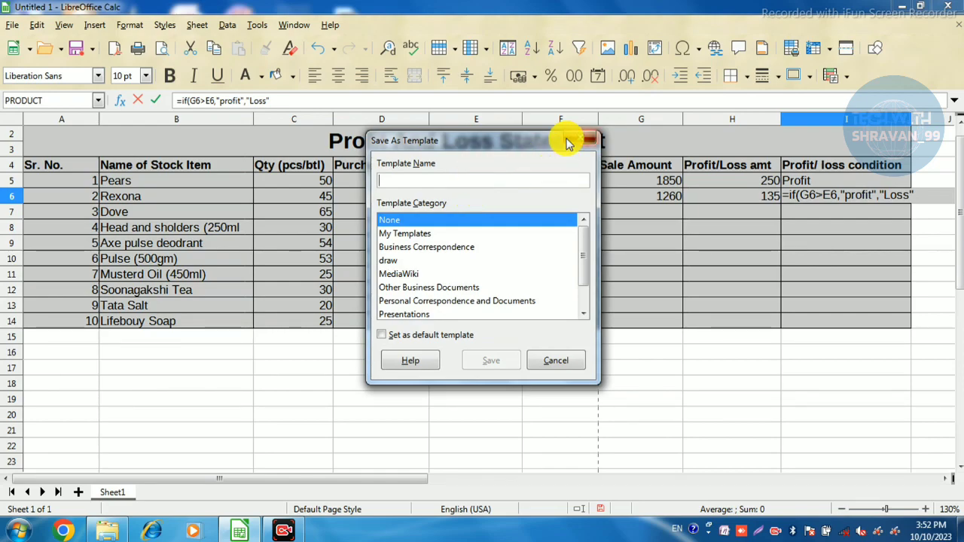
{"action": "left_click", "coordinate": [590, 139]}
{"action": "type", "text": ")"}
{"action": "key", "text": "shift+F11"}
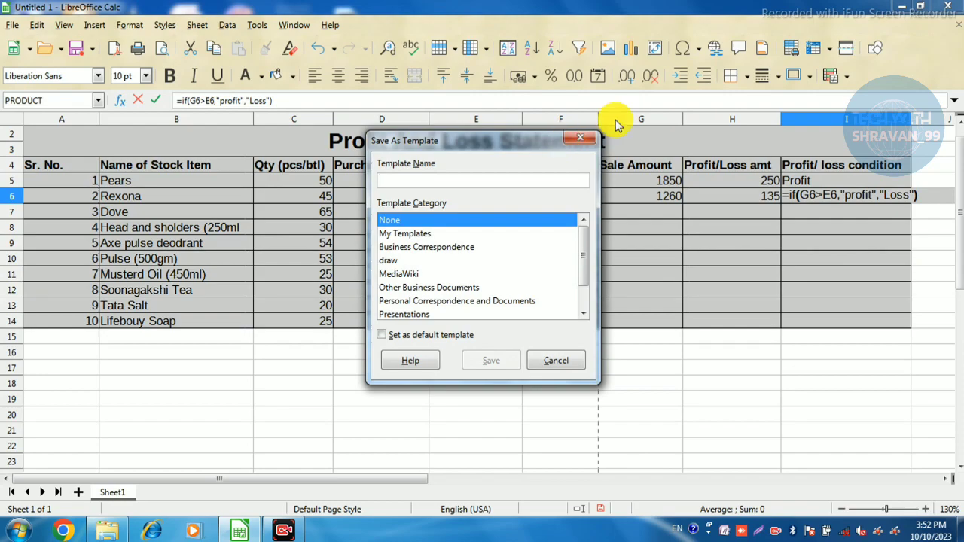
{"action": "left_click", "coordinate": [572, 141]}
{"action": "key", "text": "Return"}
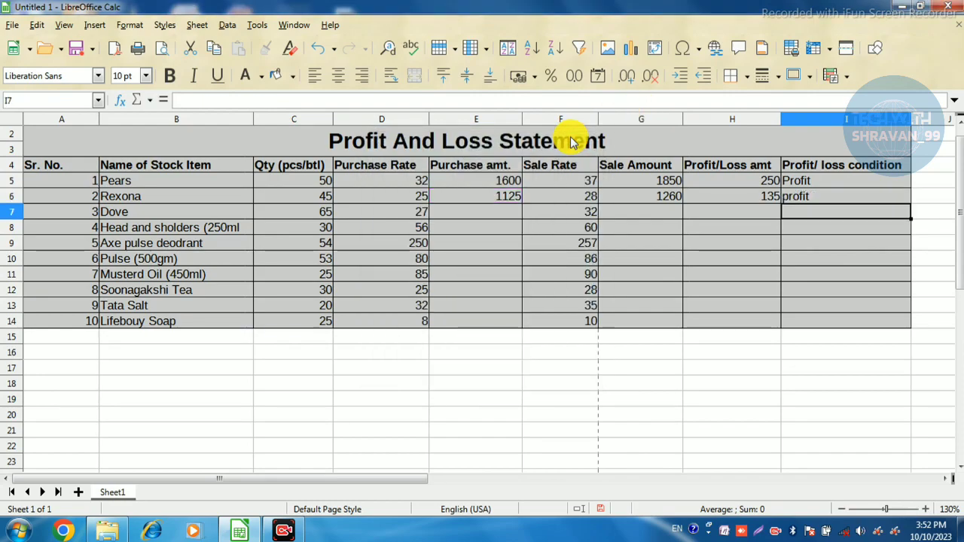
{"action": "left_click", "coordinate": [806, 198]}
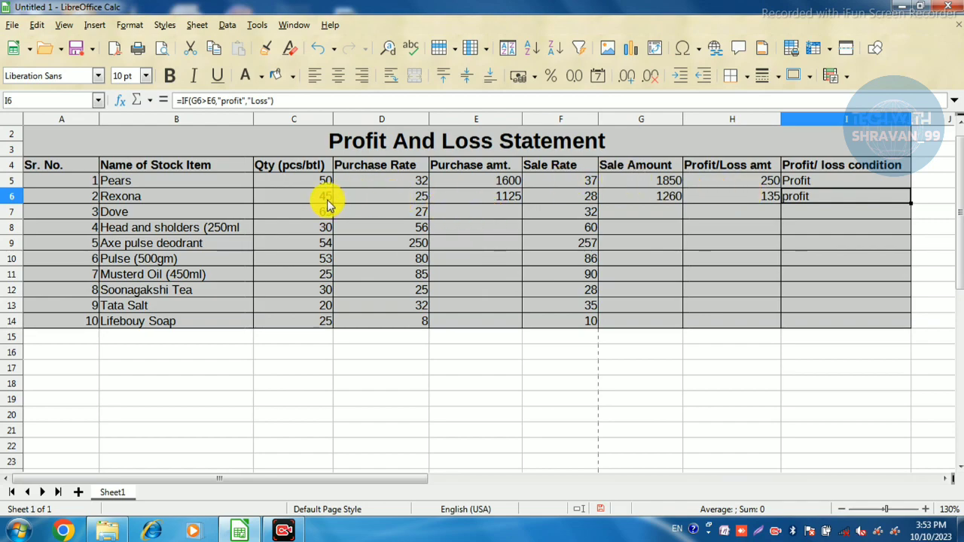
Step: Set the Rexona purchase rate in D6 to 28
{"action": "left_click", "coordinate": [394, 200]}
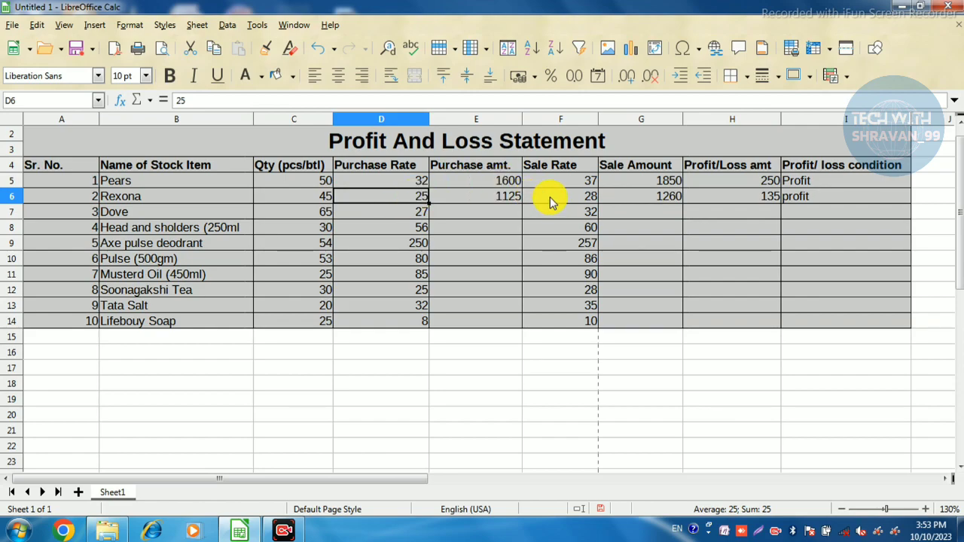
{"action": "type", "text": "28"}
{"action": "key", "text": "Return"}
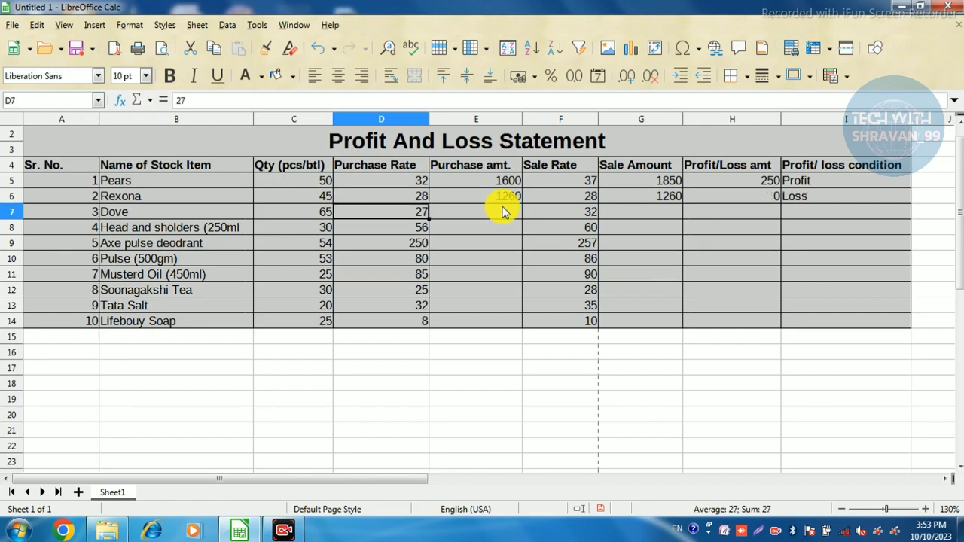
Step: Set the Rexona sale rate in F6 to 25 and check the item's profit/loss amount and condition cells
{"action": "left_click", "coordinate": [552, 198]}
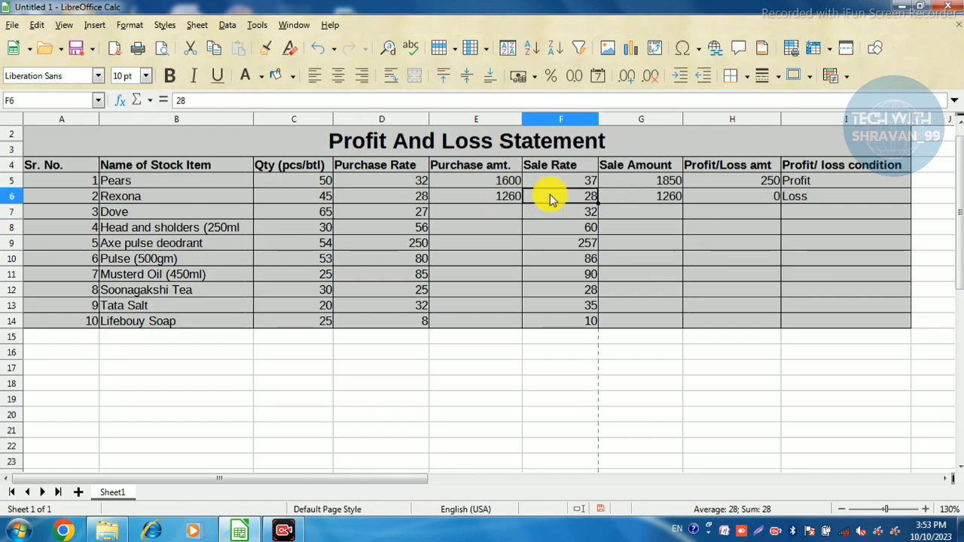
{"action": "type", "text": "2"}
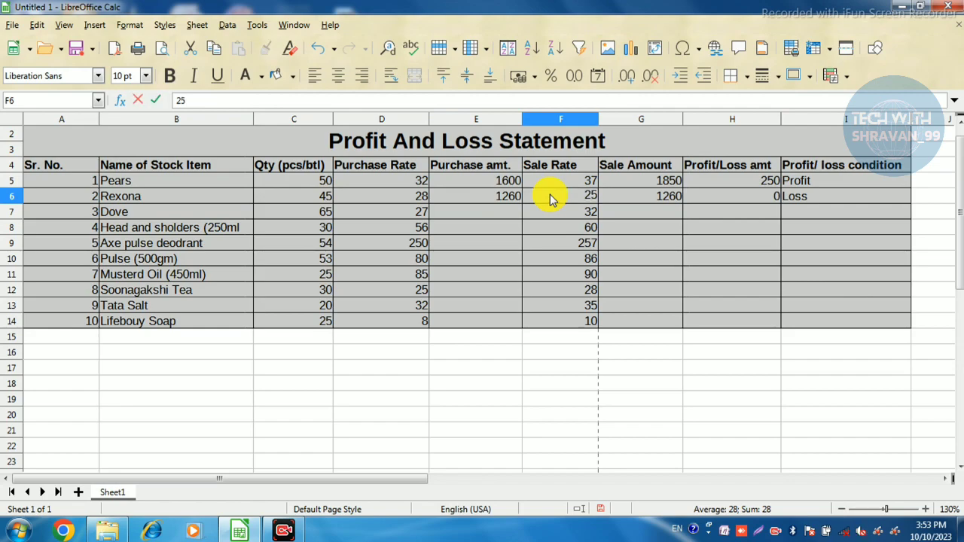
{"action": "type", "text": "5"}
{"action": "key", "text": "Return"}
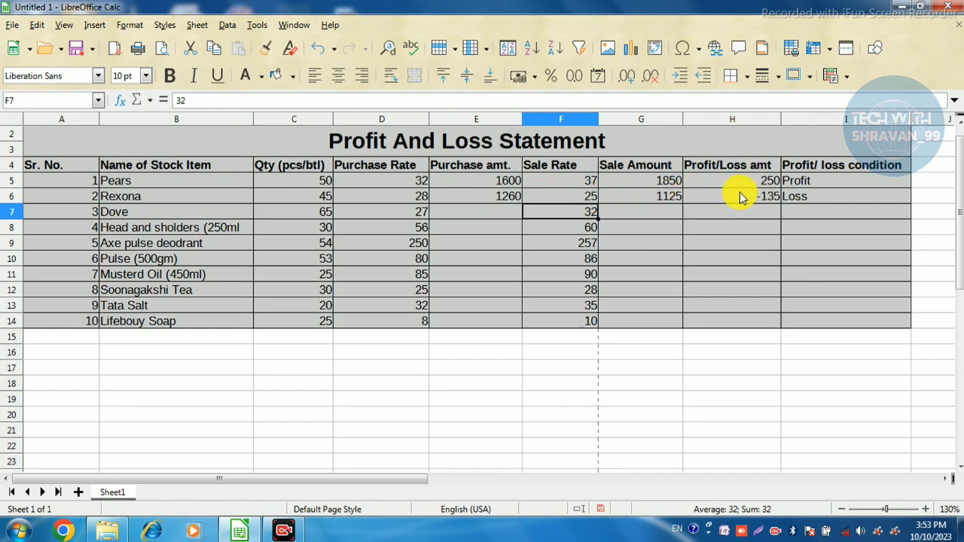
{"action": "left_click", "coordinate": [763, 198]}
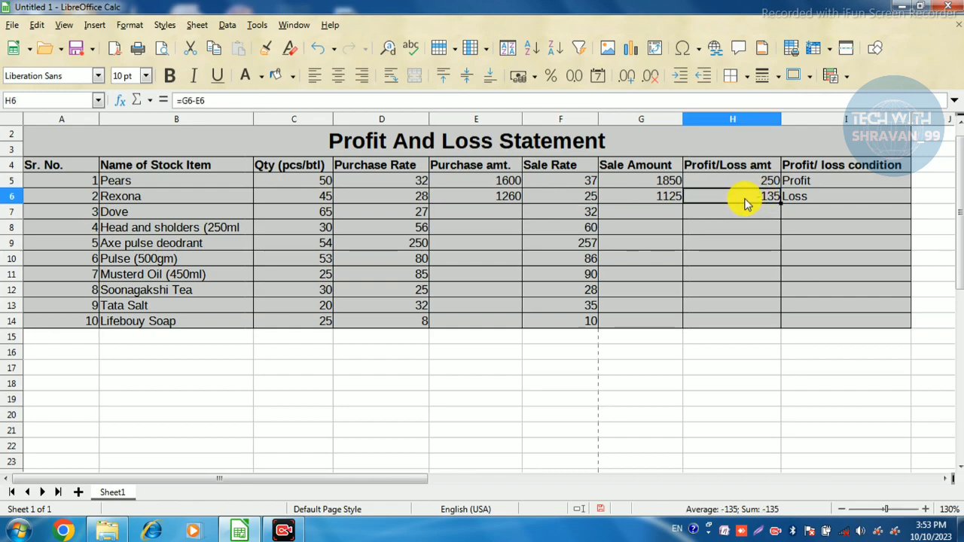
{"action": "left_click", "coordinate": [809, 200]}
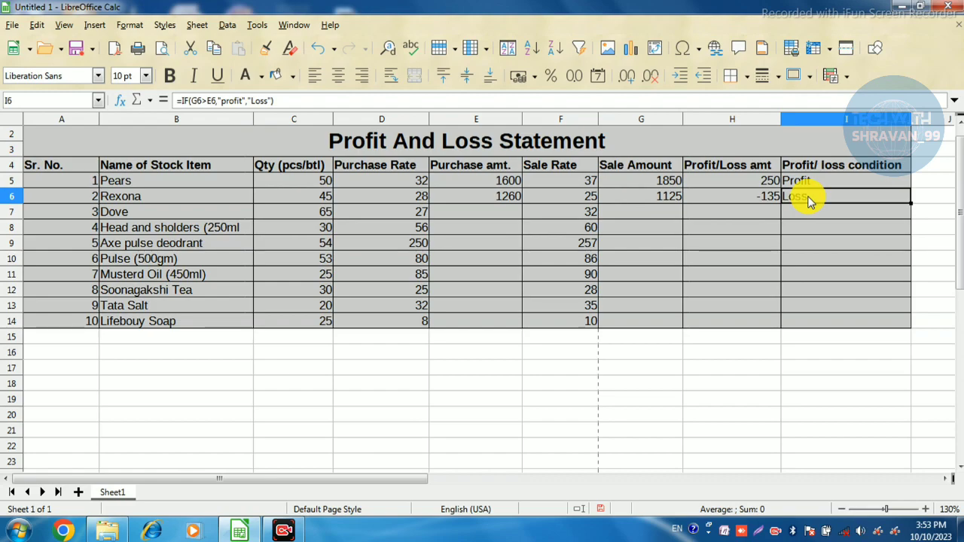
Step: Fill the Pears purchase amount formula from E5 down through E14 for all remaining stock items
{"action": "left_click", "coordinate": [471, 211]}
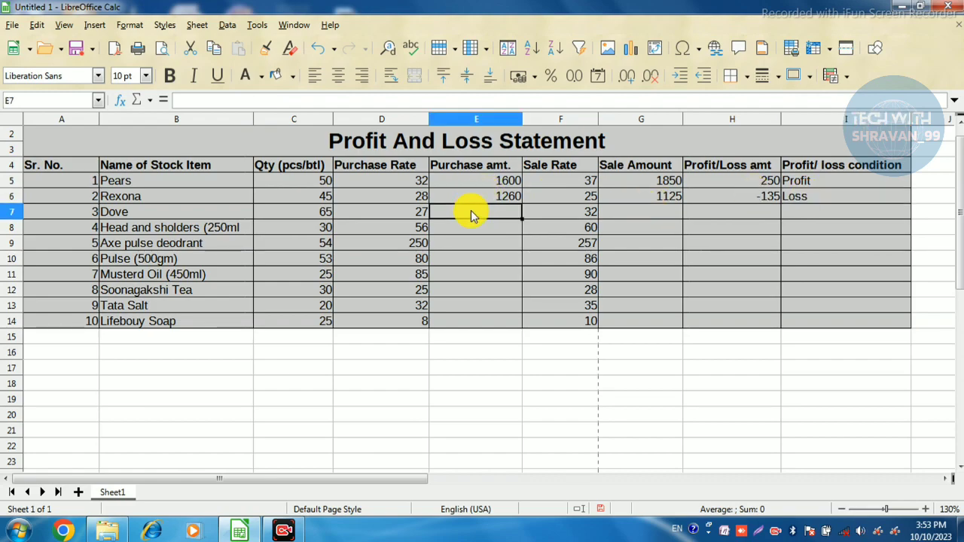
{"action": "left_click", "coordinate": [505, 184]}
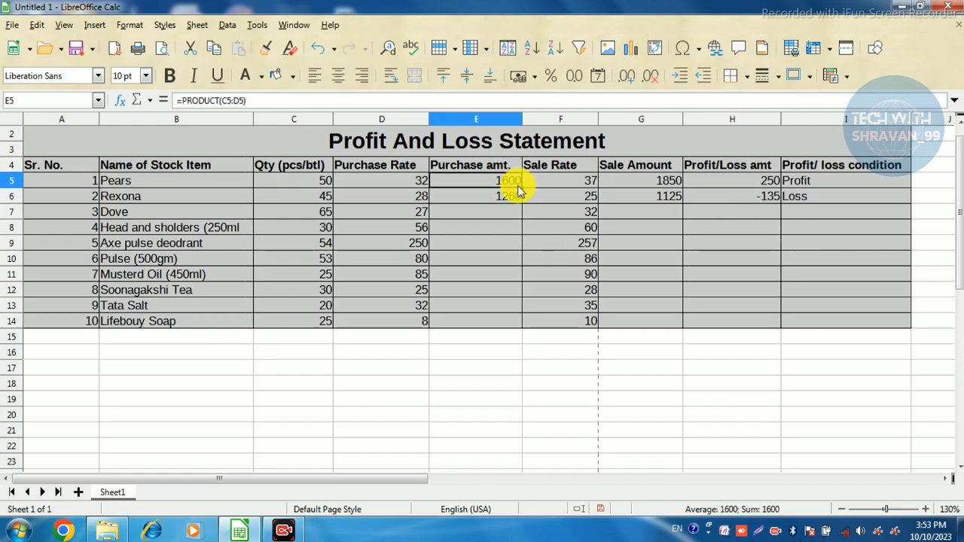
{"action": "left_click_drag", "start_coordinate": [520, 187], "coordinate": [521, 324]}
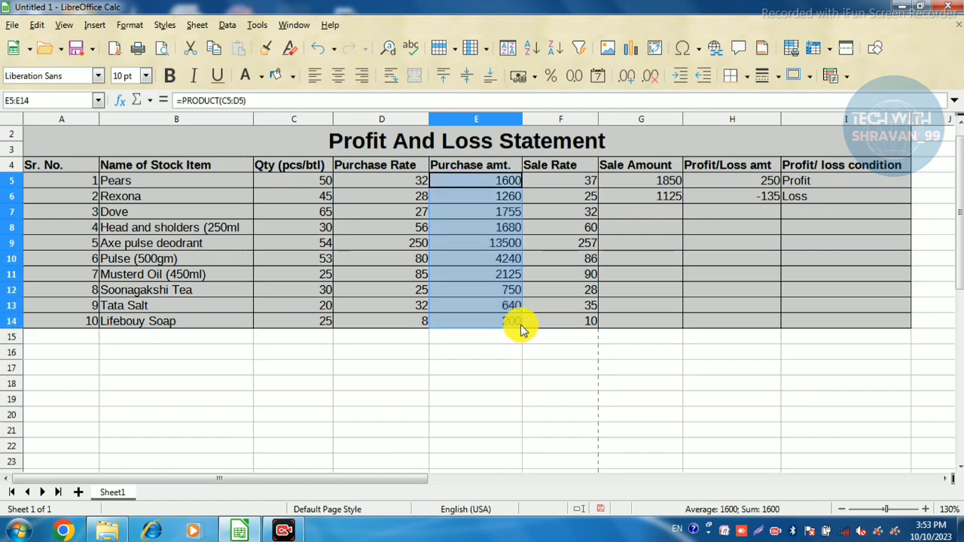
{"action": "left_click", "coordinate": [505, 321]}
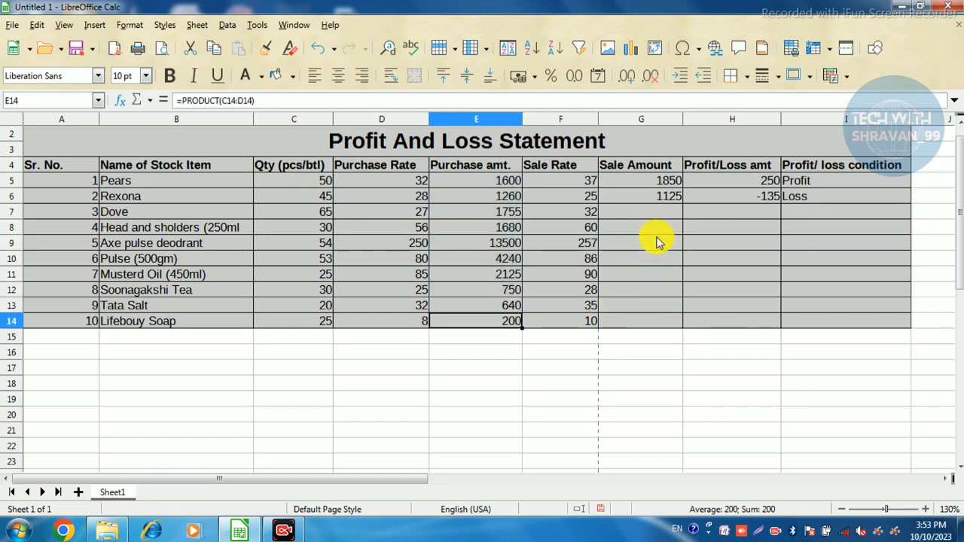
Step: Fill the Pears sale amount formula from G5 down through G14 to calculate every item's sale amount
{"action": "left_click", "coordinate": [668, 185]}
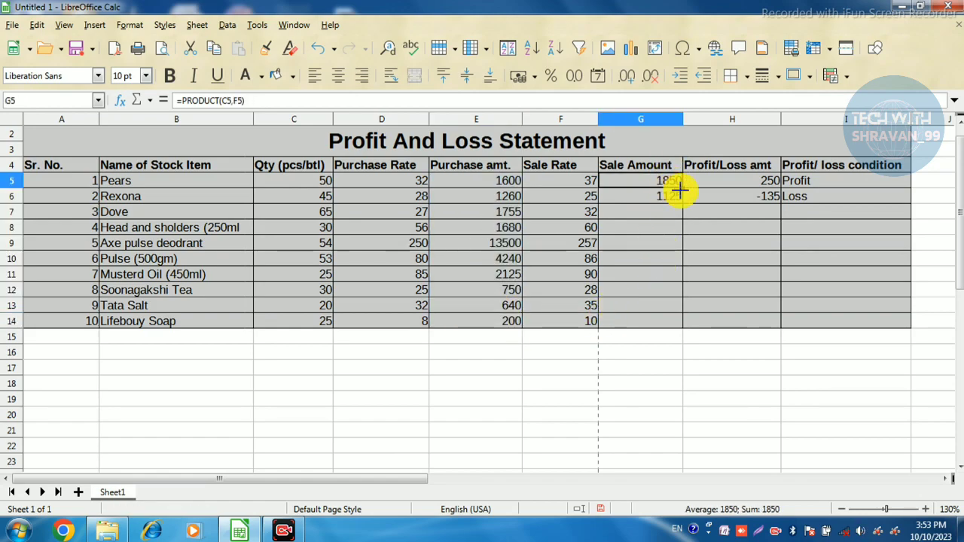
{"action": "left_click_drag", "start_coordinate": [680, 191], "coordinate": [674, 323]}
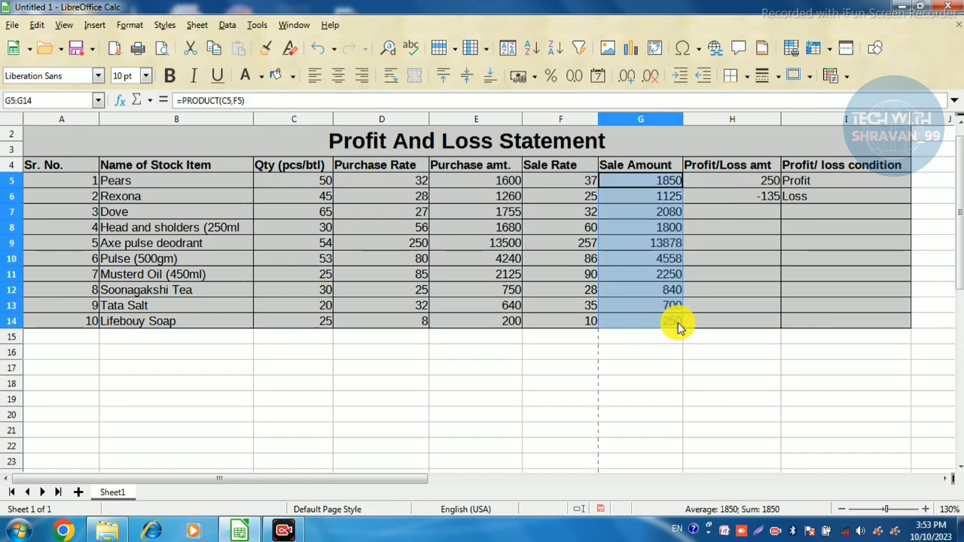
{"action": "left_click", "coordinate": [668, 306]}
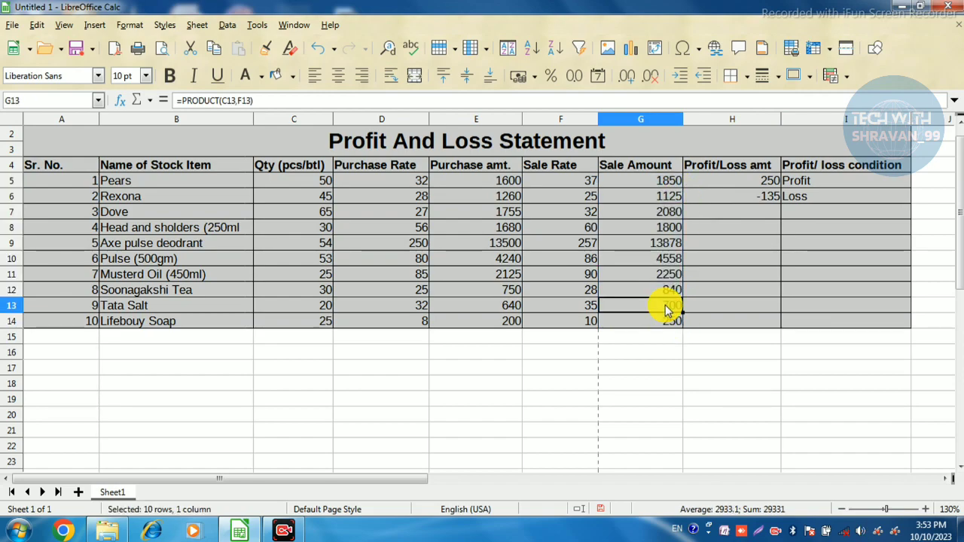
Step: Copy the profit/loss amount formula =G5-E5 from H5 down through H14
{"action": "left_click", "coordinate": [753, 185]}
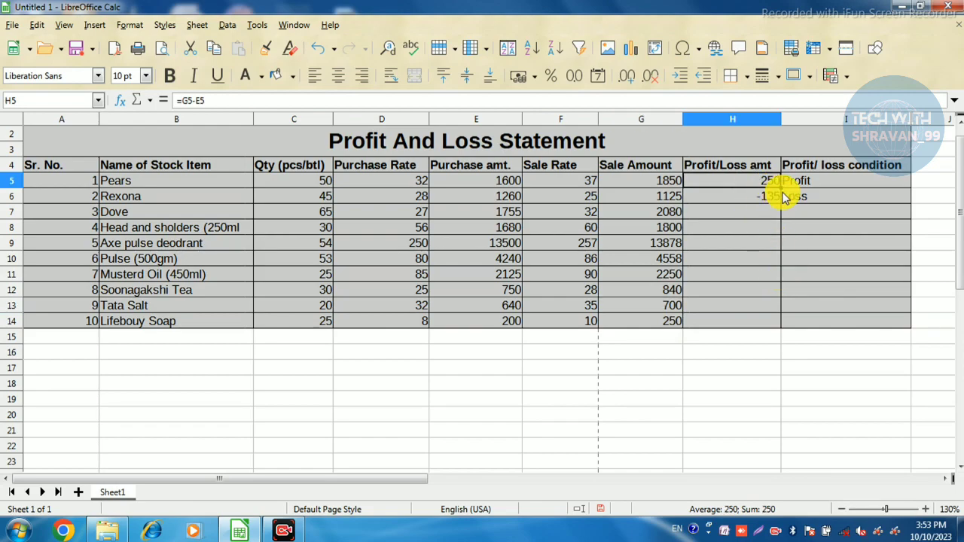
{"action": "left_click_drag", "start_coordinate": [784, 185], "coordinate": [782, 331]}
{"action": "left_click", "coordinate": [818, 304]}
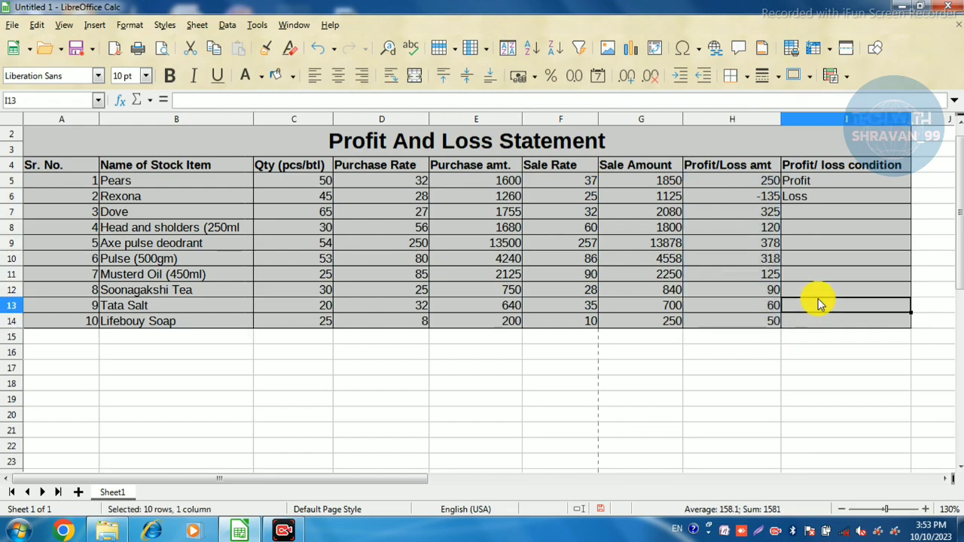
Step: Extend the condition formula =IF(G5>E5,"Profit","Loss") from I5 down through I14 for all stock items
{"action": "left_click", "coordinate": [828, 181]}
{"action": "left_click_drag", "start_coordinate": [908, 190], "coordinate": [909, 330]}
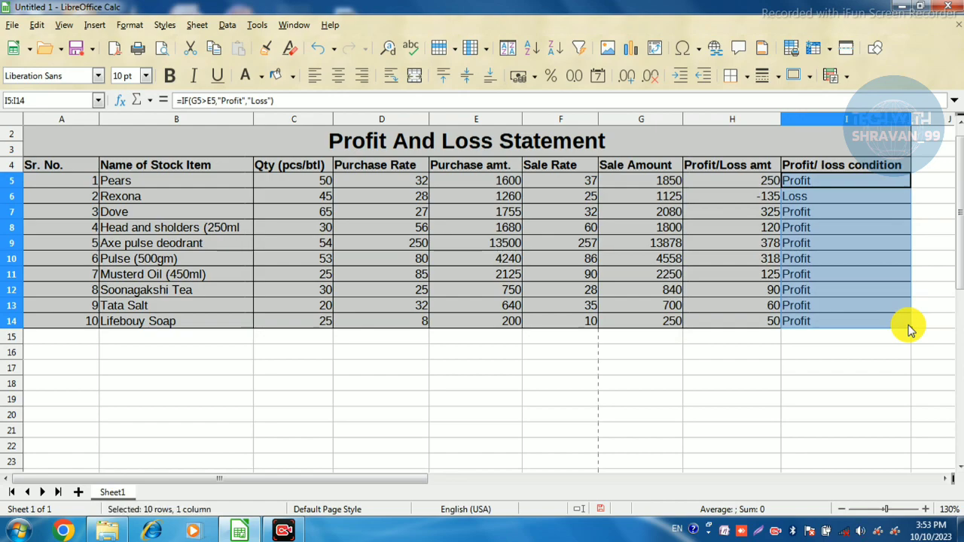
{"action": "left_click", "coordinate": [874, 294]}
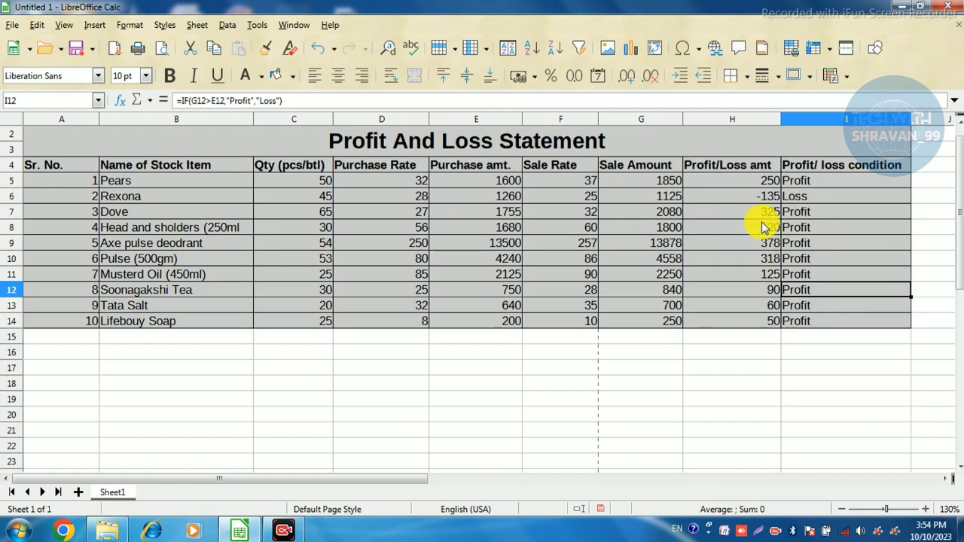
{"action": "left_click", "coordinate": [705, 214]}
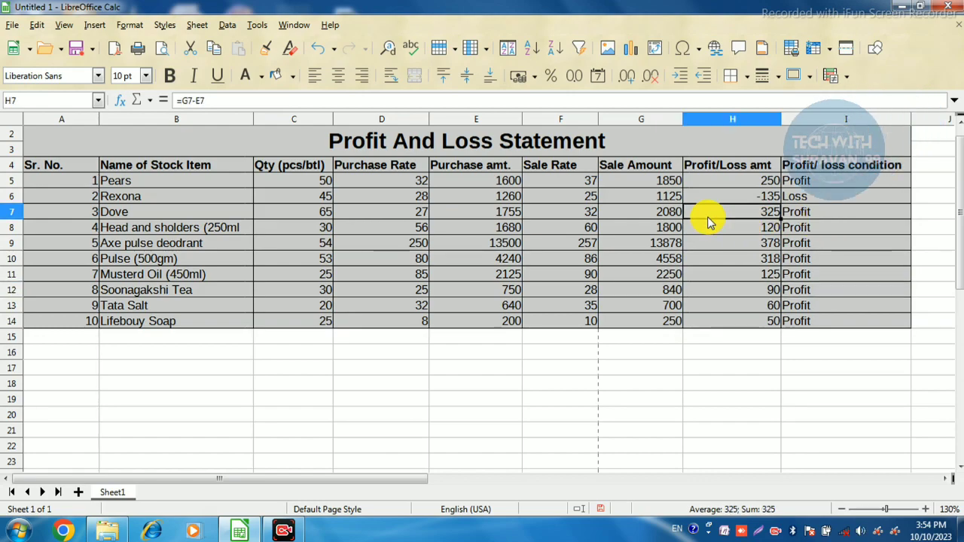